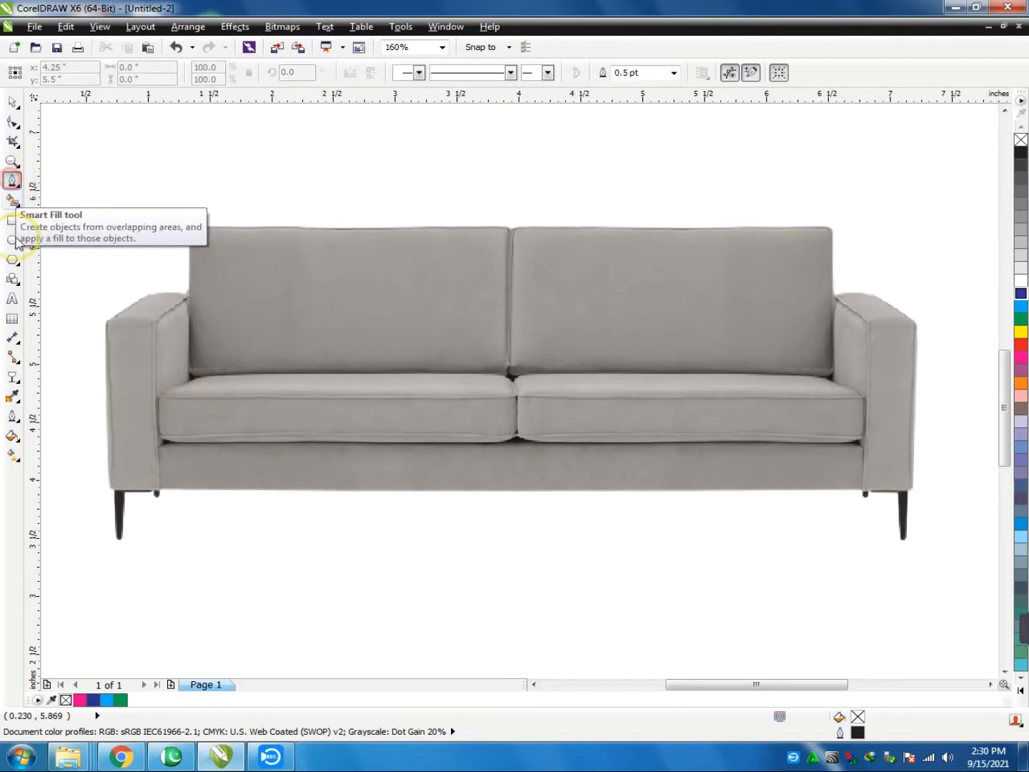
- Start a Pen tool outline at the sofa's lower-left corner and trace the left armrest up to the backrest
left_click(108, 485)
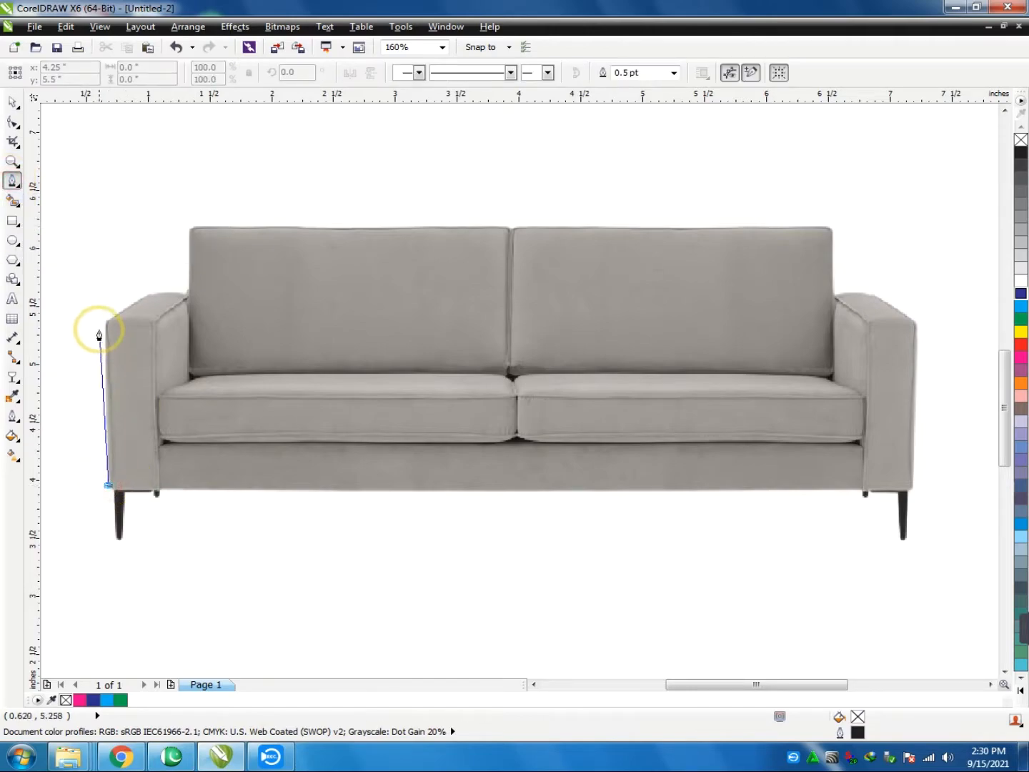
left_click(106, 321)
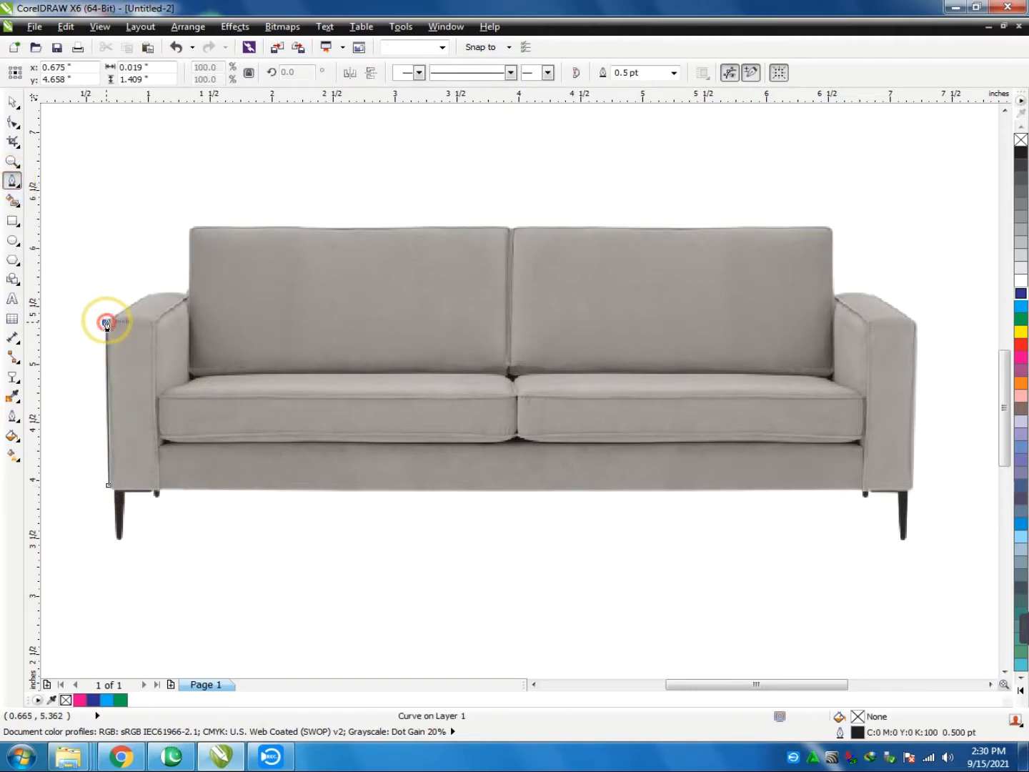
left_click(149, 295)
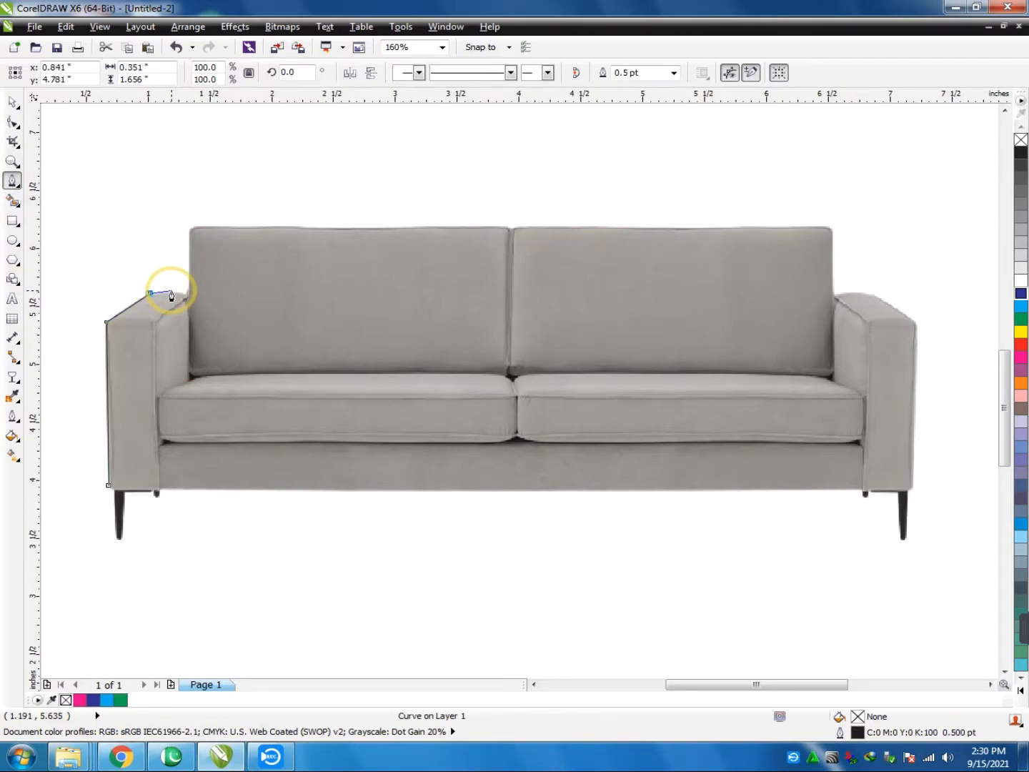
left_click(172, 291)
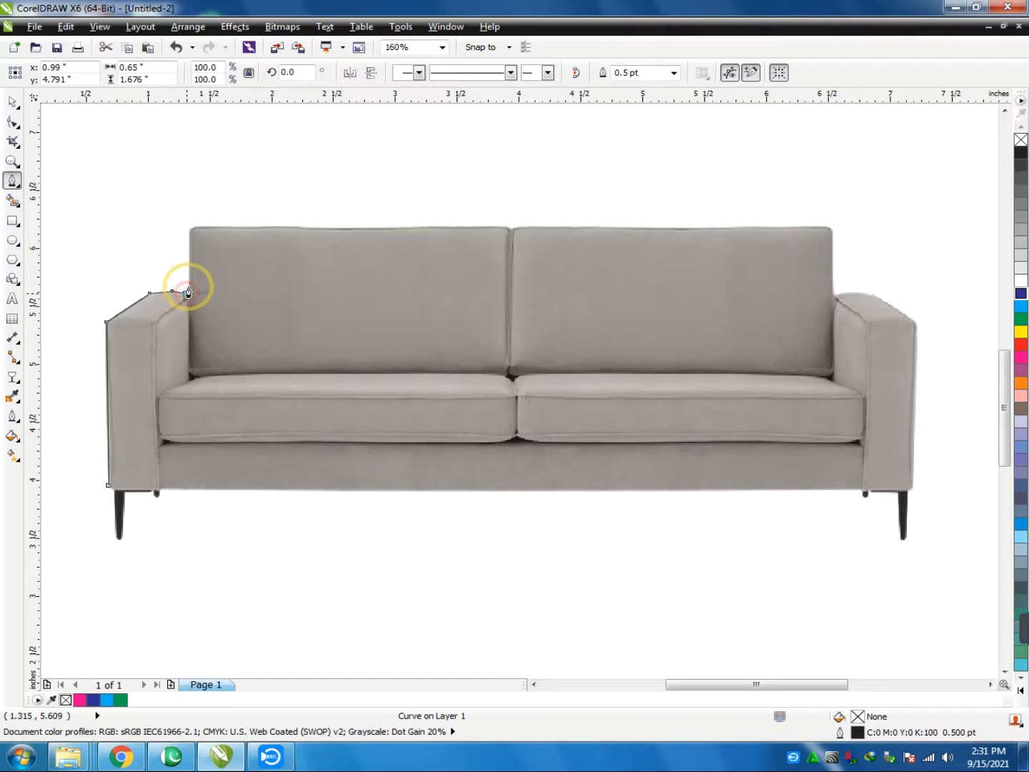
left_click(187, 284)
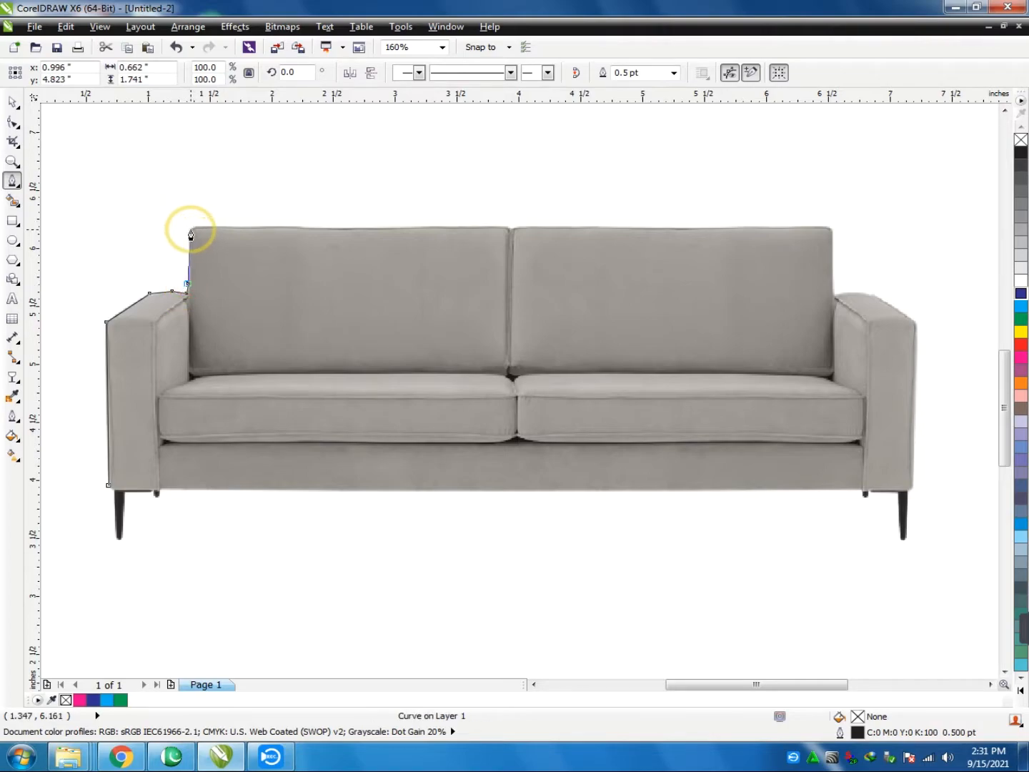
- Continue the outline along the top of both back cushions, following the corners and the dip between them
left_click(190, 229)
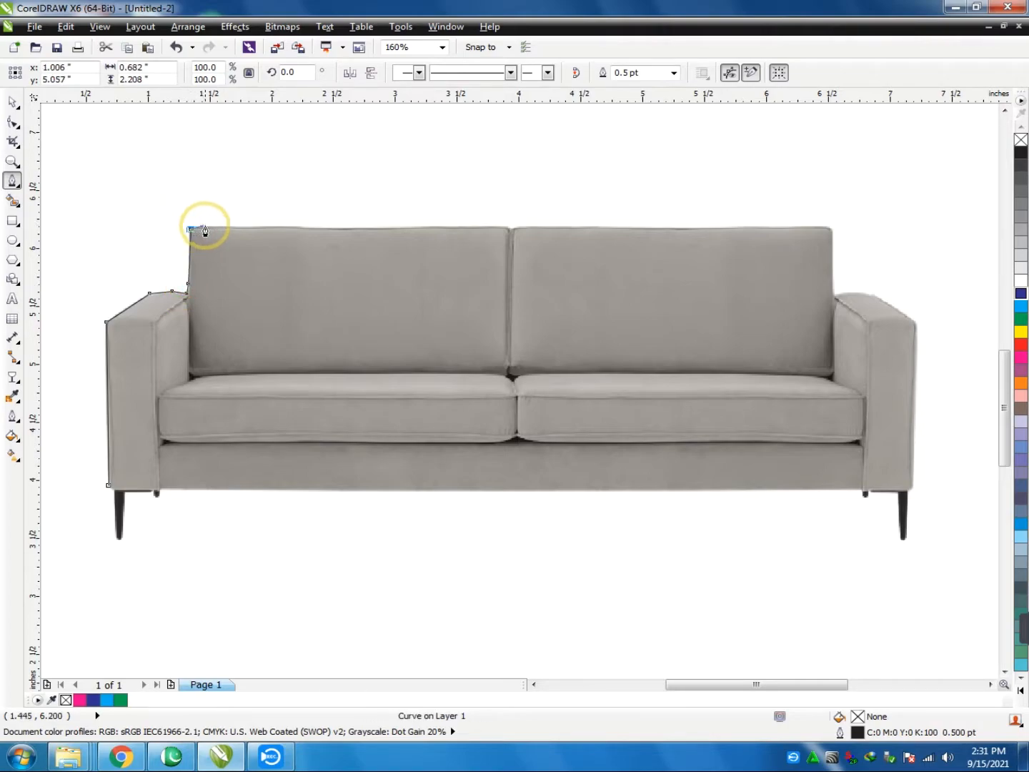
left_click(205, 229)
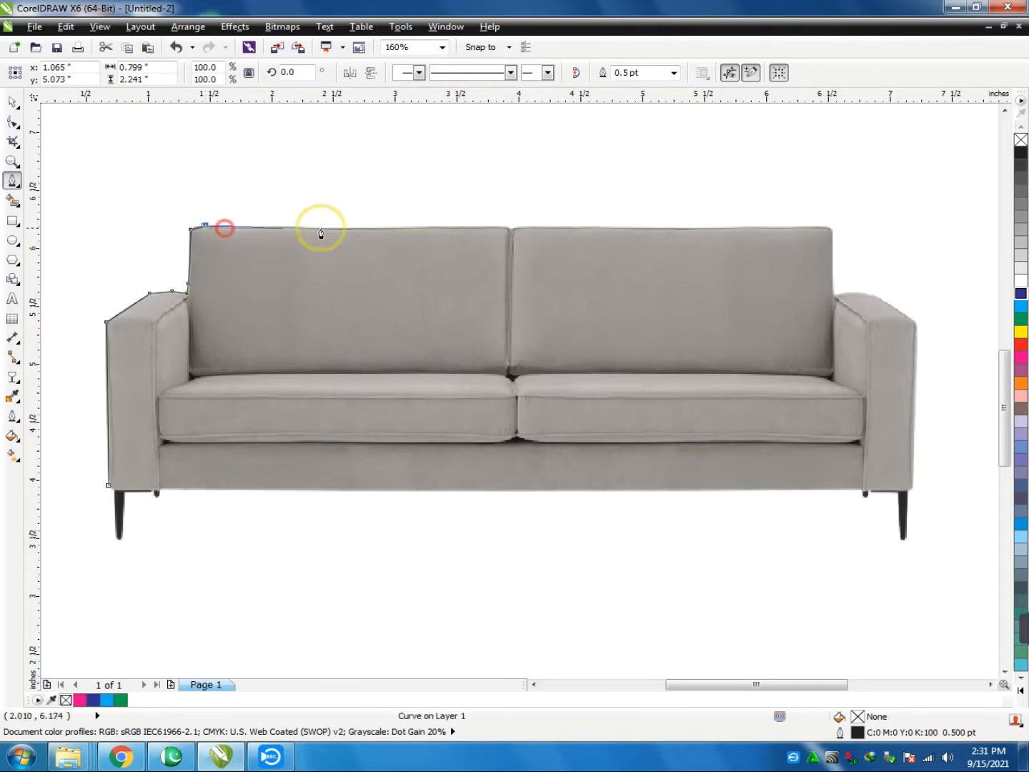
left_click(505, 228)
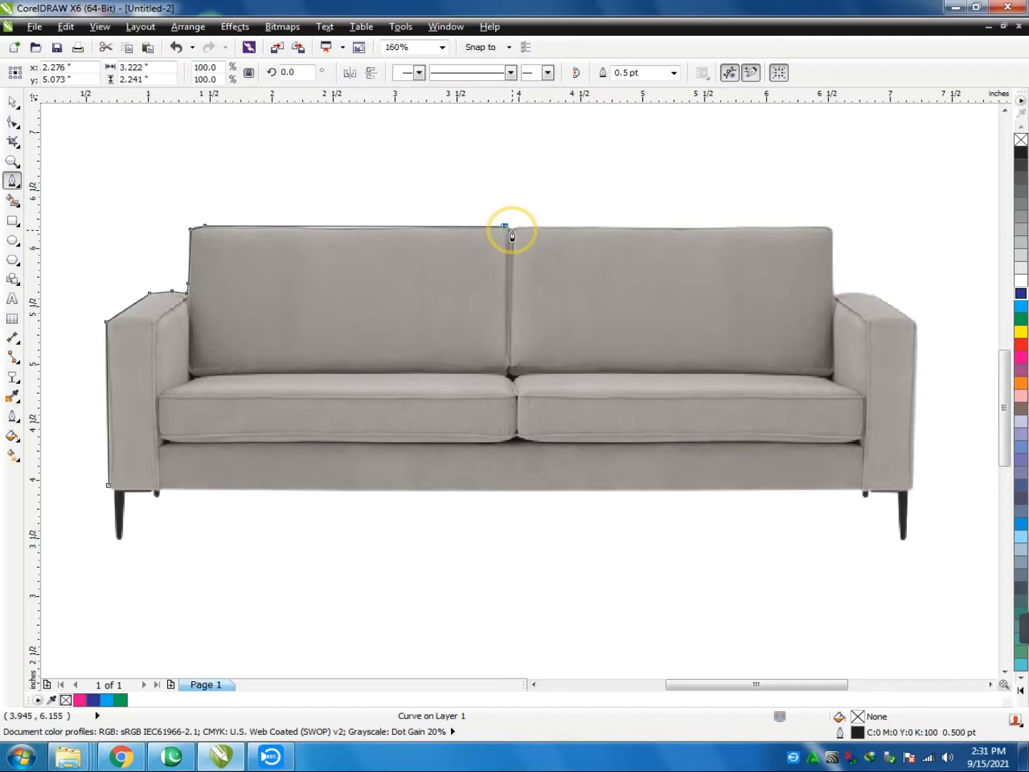
left_click(519, 230)
left_click(520, 231)
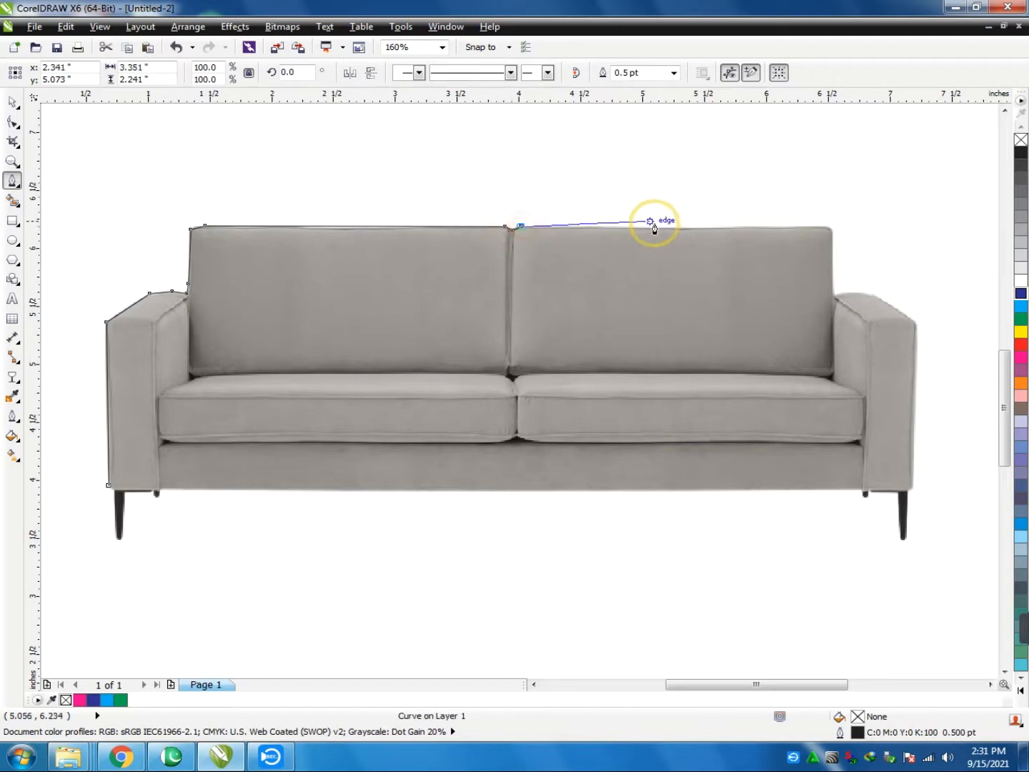
left_click(825, 229)
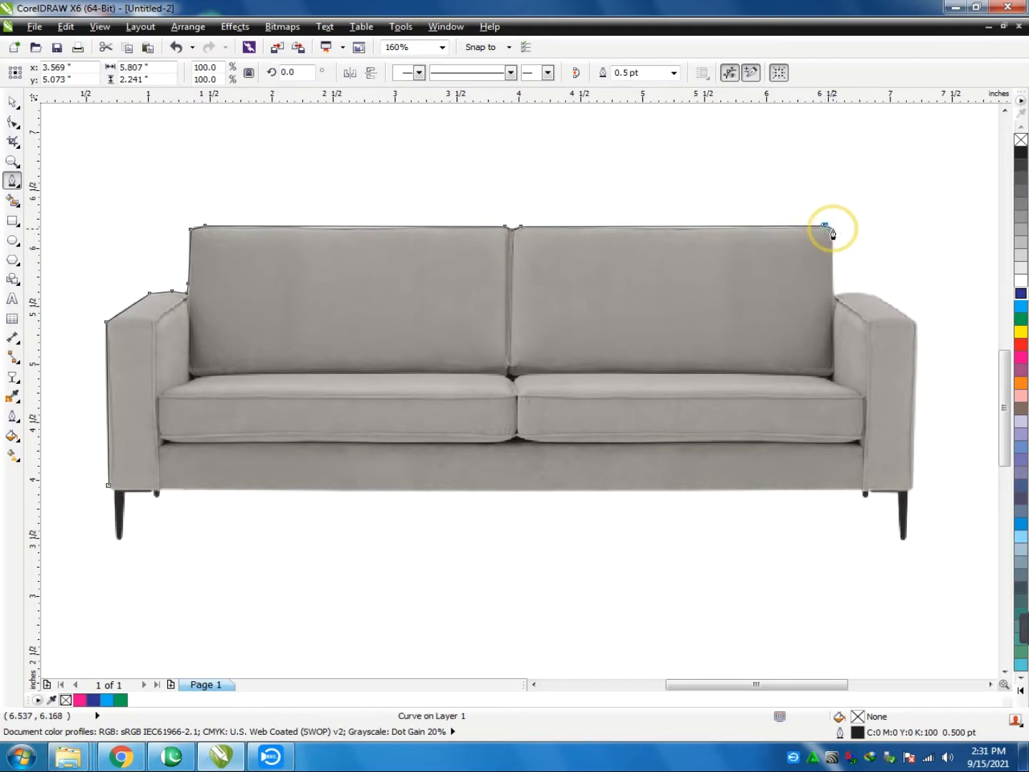
left_click(833, 229)
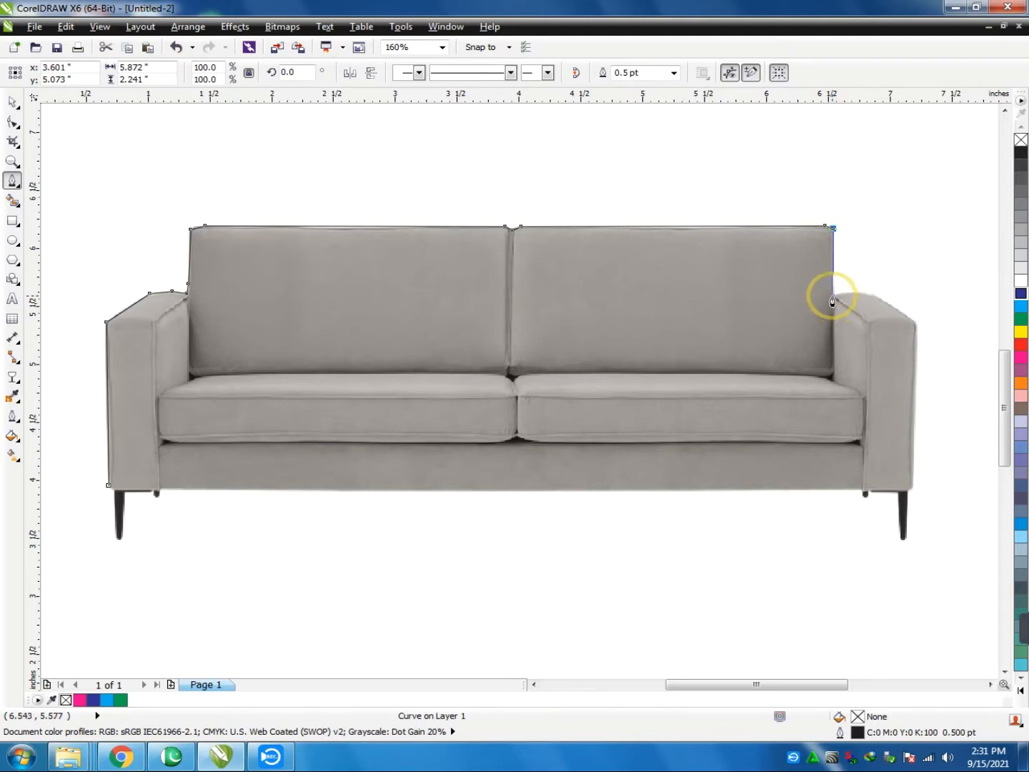
- Continue the outline over the right armrest's top and down its outer edge to the sofa's lower-right corner
left_click(845, 292)
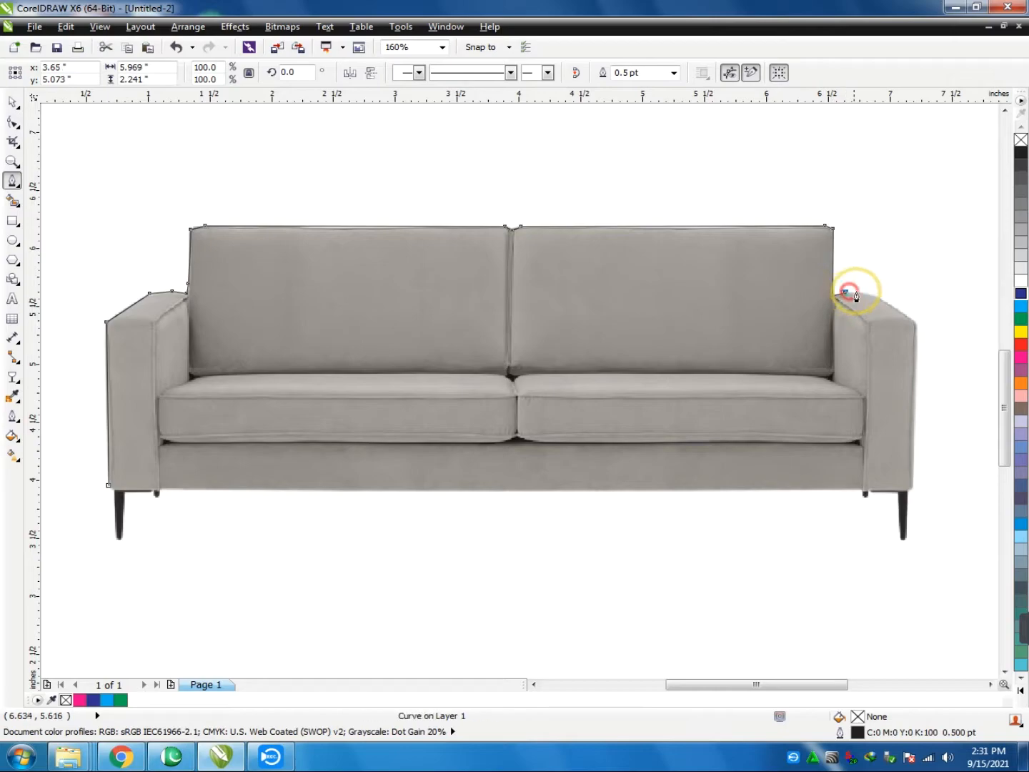
left_click(869, 293)
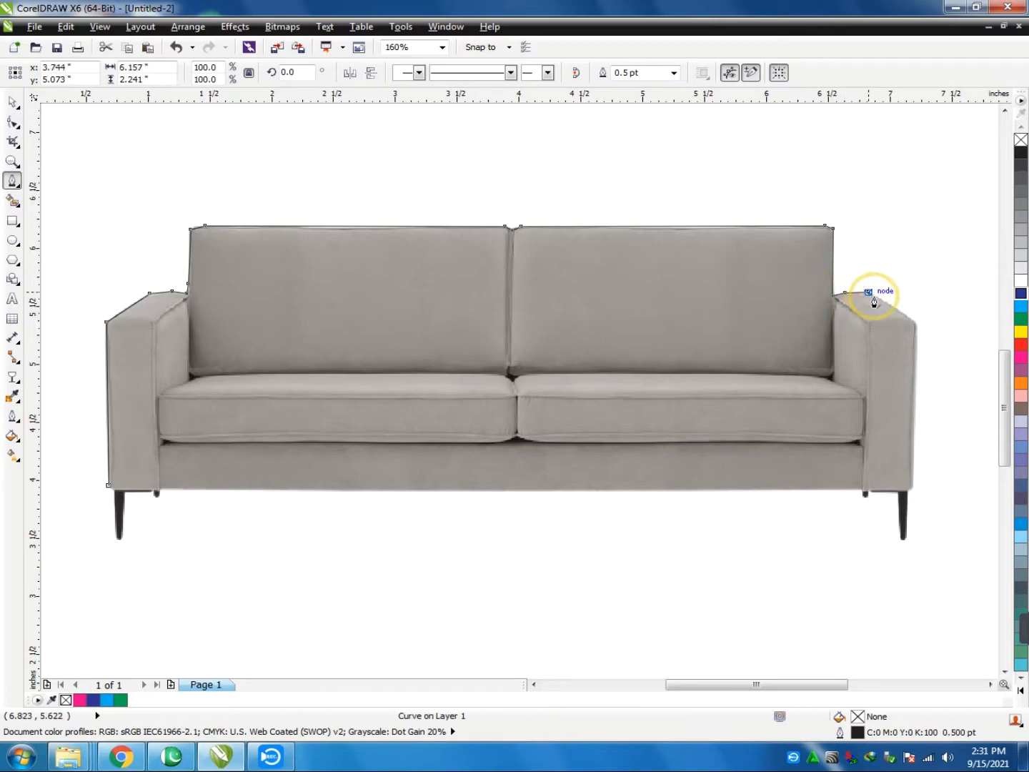
left_click(888, 304)
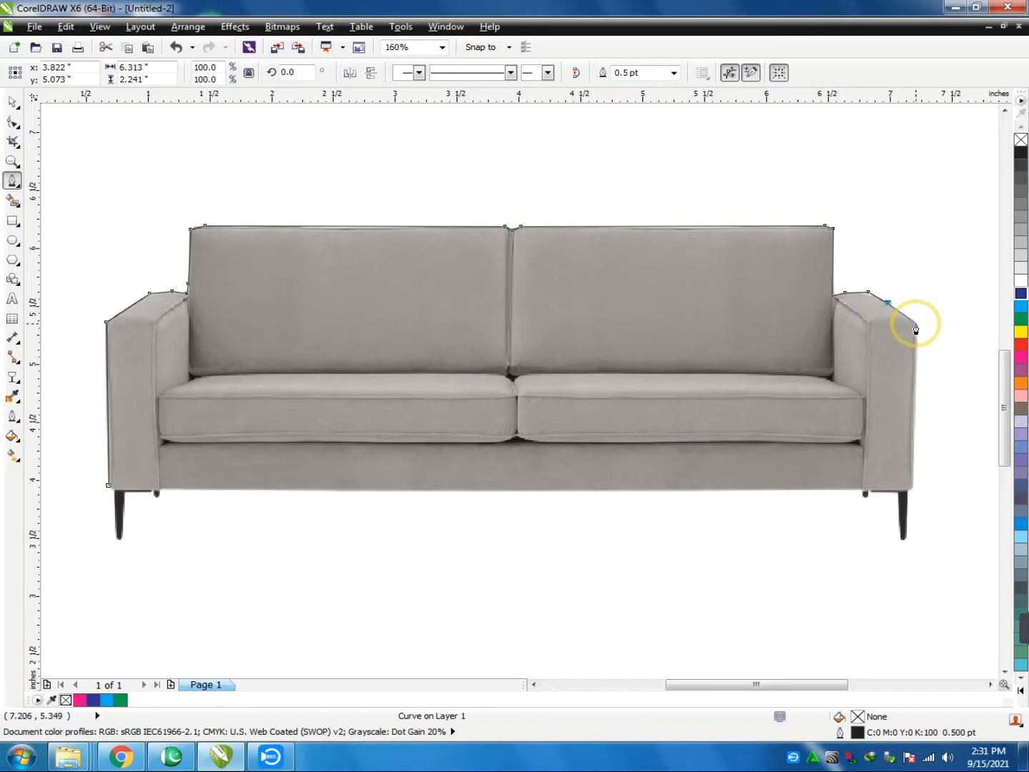
left_click(916, 324)
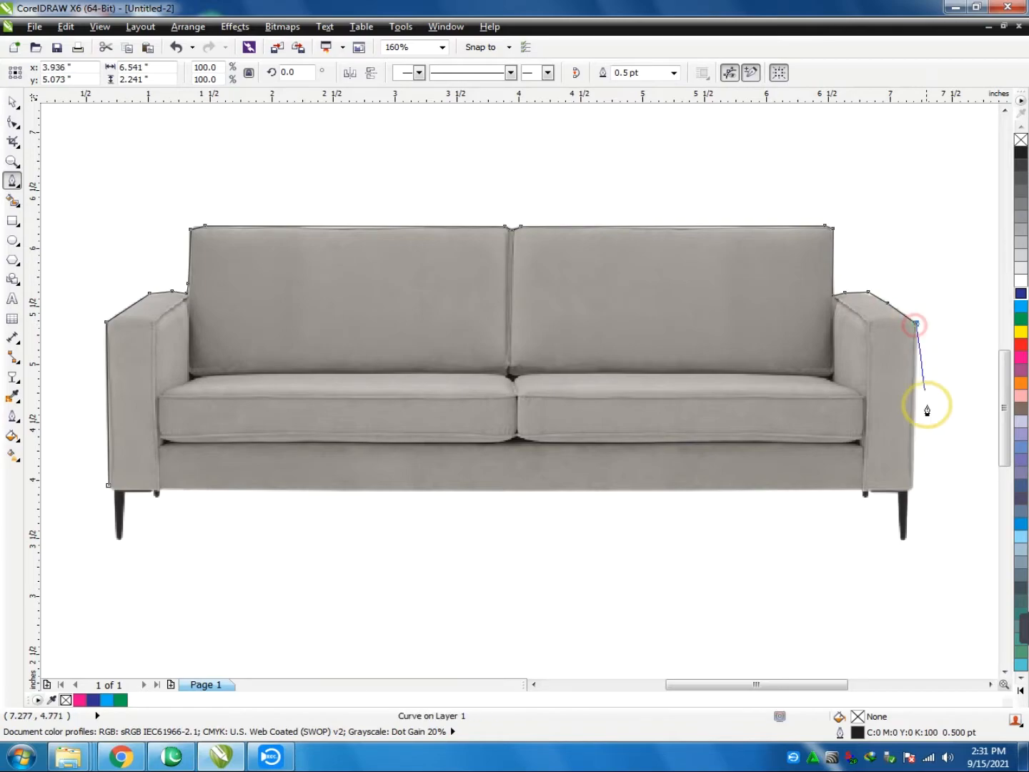
left_click(912, 489)
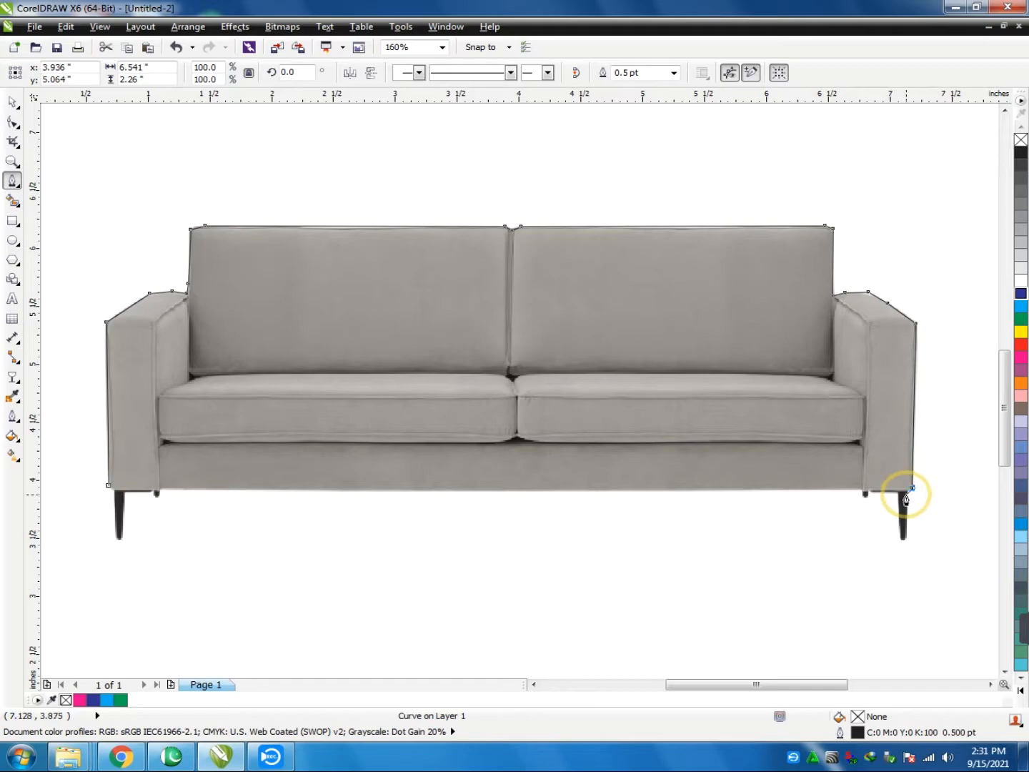
- Trace around the two right legs and run the outline along the sofa's bottom edge to the inner left leg
left_click(907, 494)
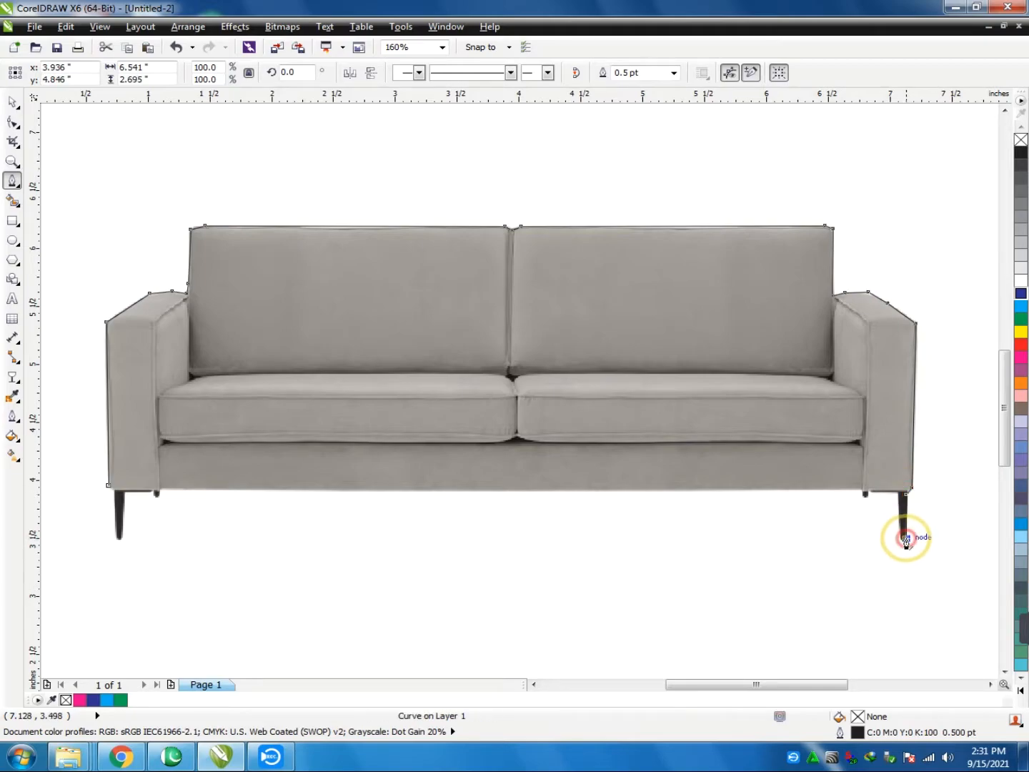
left_click(898, 494)
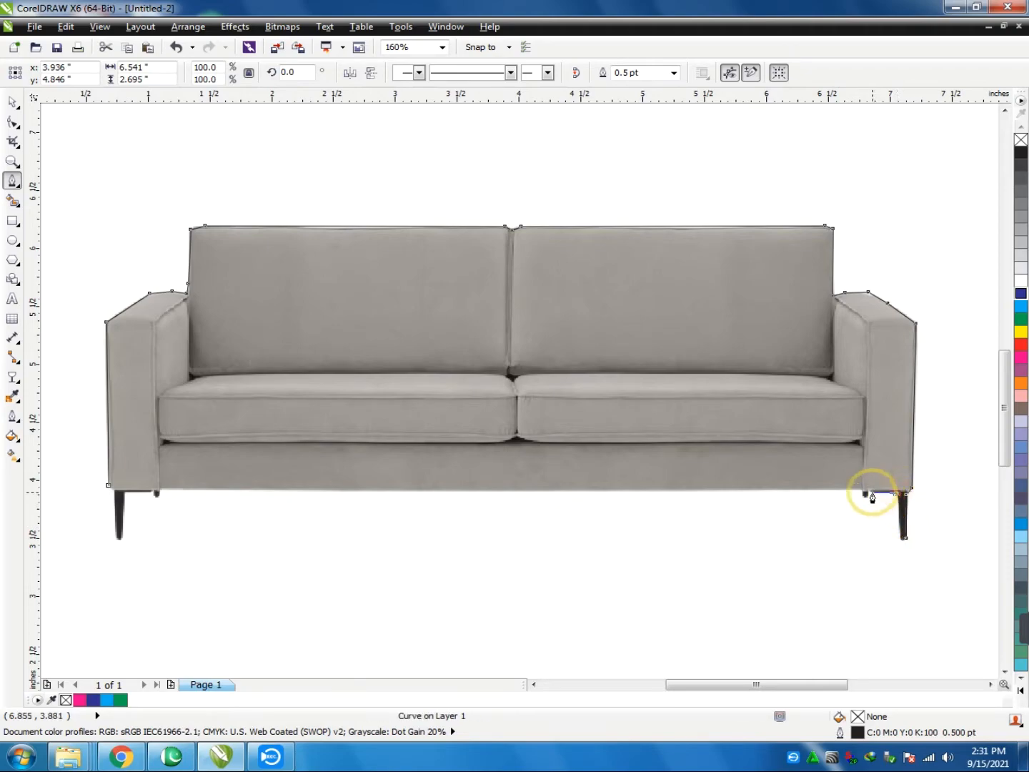
left_click(872, 493)
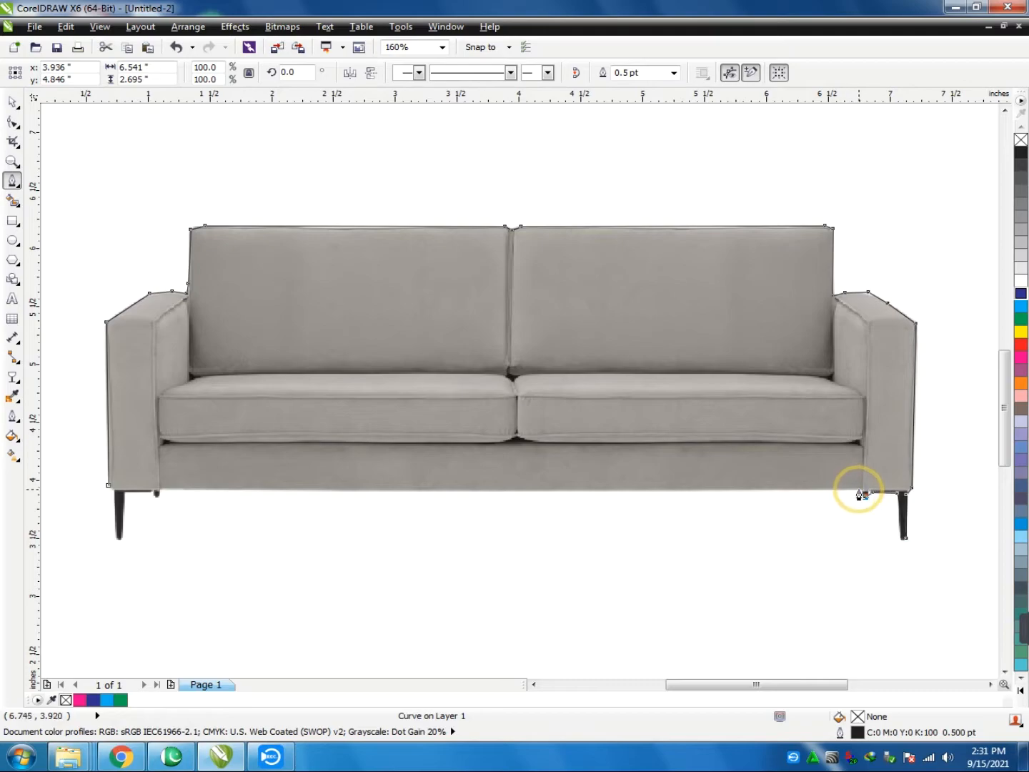
left_click(860, 493)
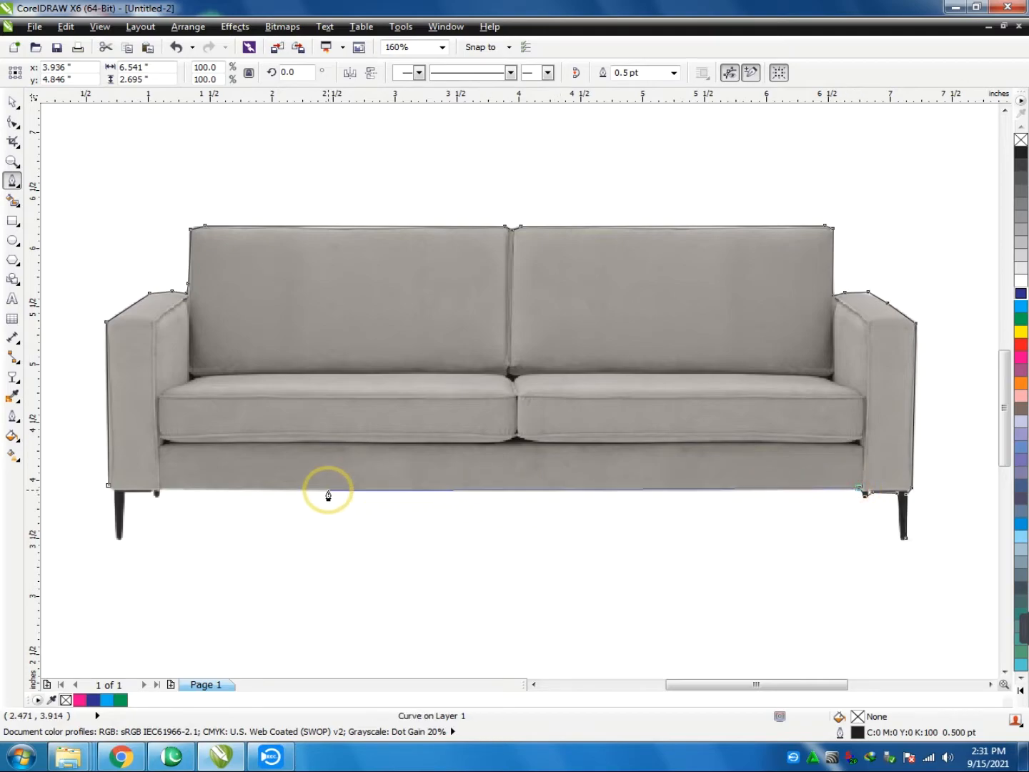
left_click(158, 491)
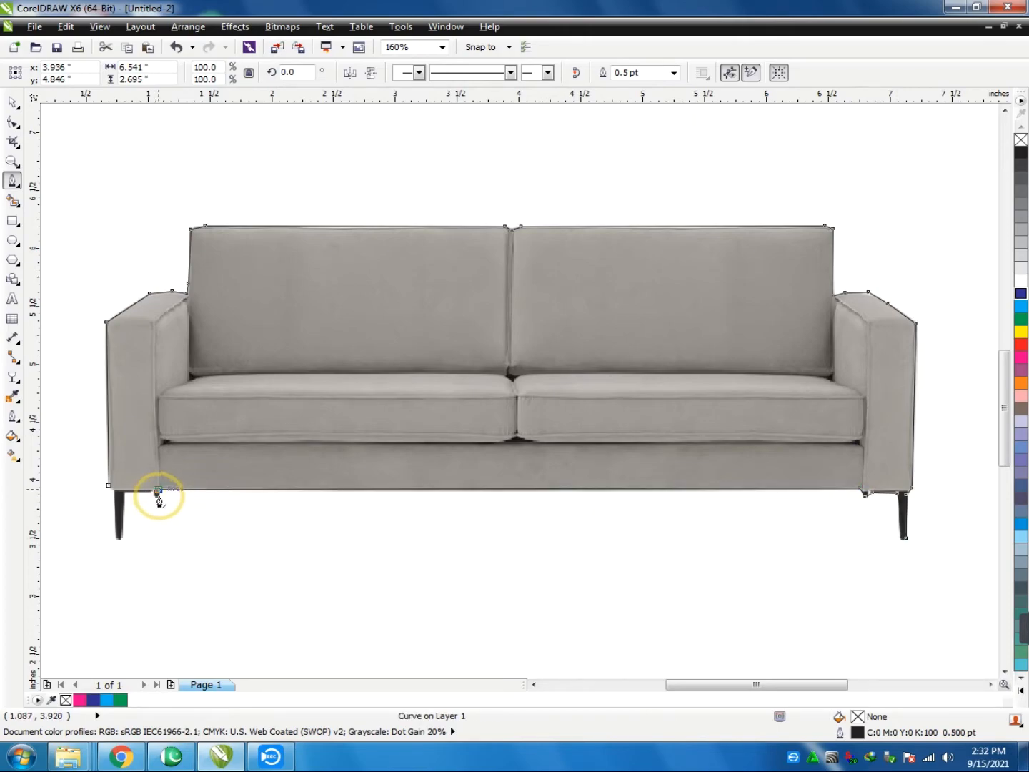
- Trace around the two left legs and close the sofa outline at its starting corner
left_click(157, 500)
left_click(150, 494)
left_click(125, 494)
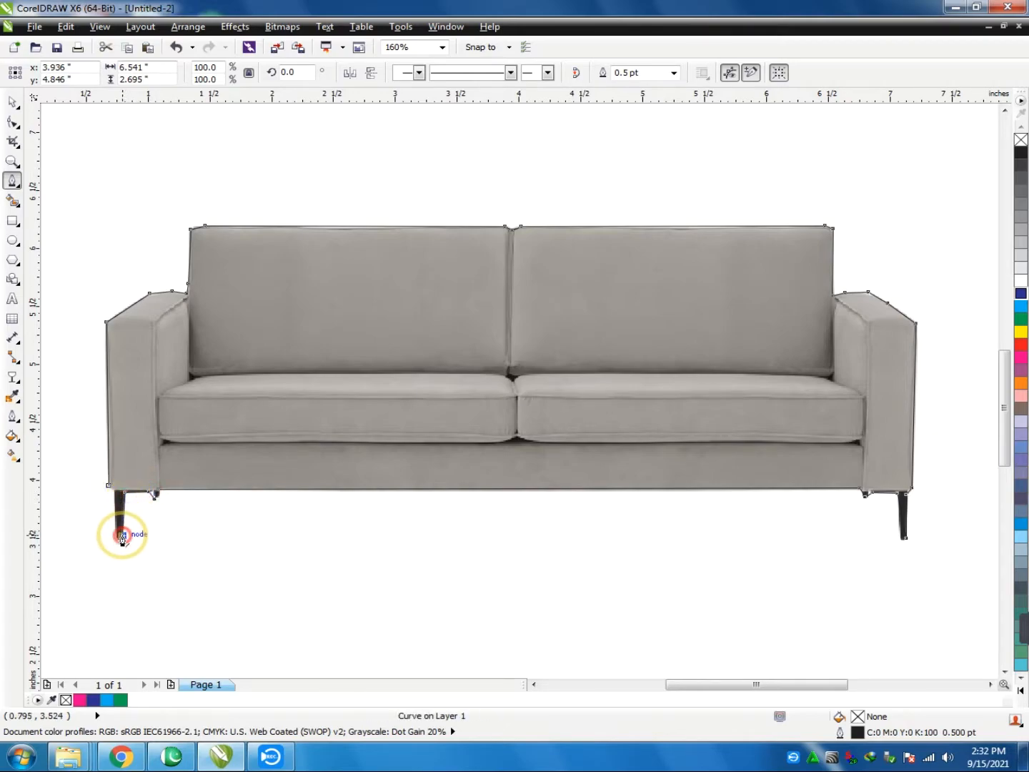
left_click(122, 537)
left_click(115, 529)
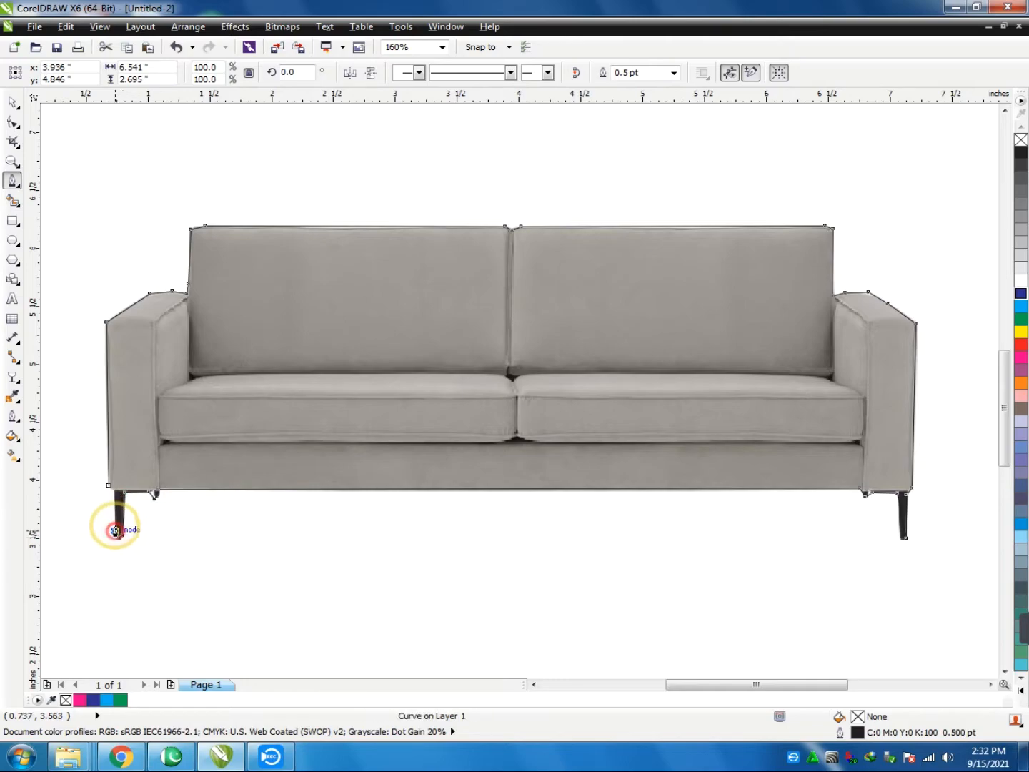
left_click(113, 491)
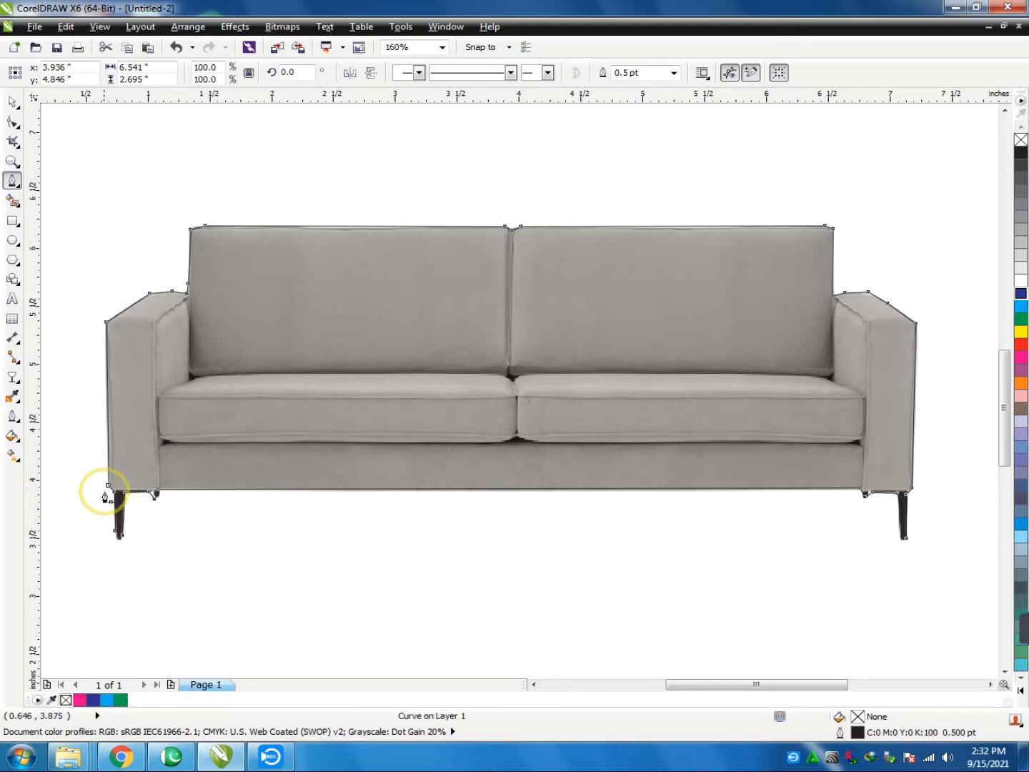
- Give the closed sofa shape a green fill and a matching green outline (C:100 M:0 Y:100 K:0)
key("space")
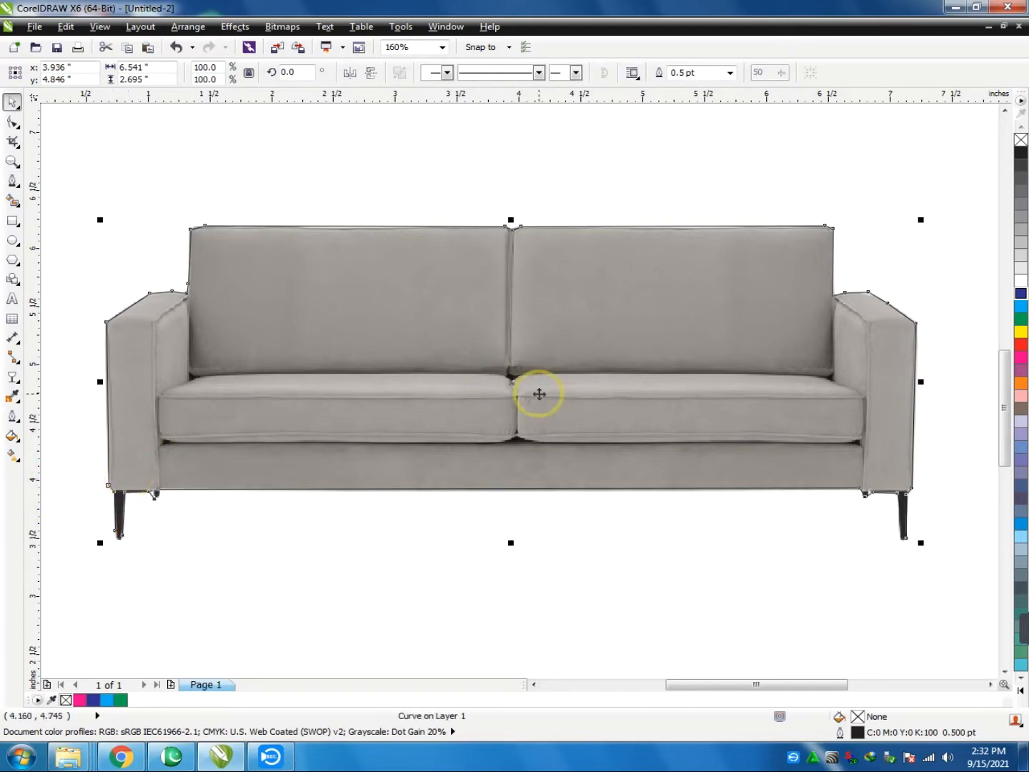
left_click(1021, 319)
right_click(1021, 319)
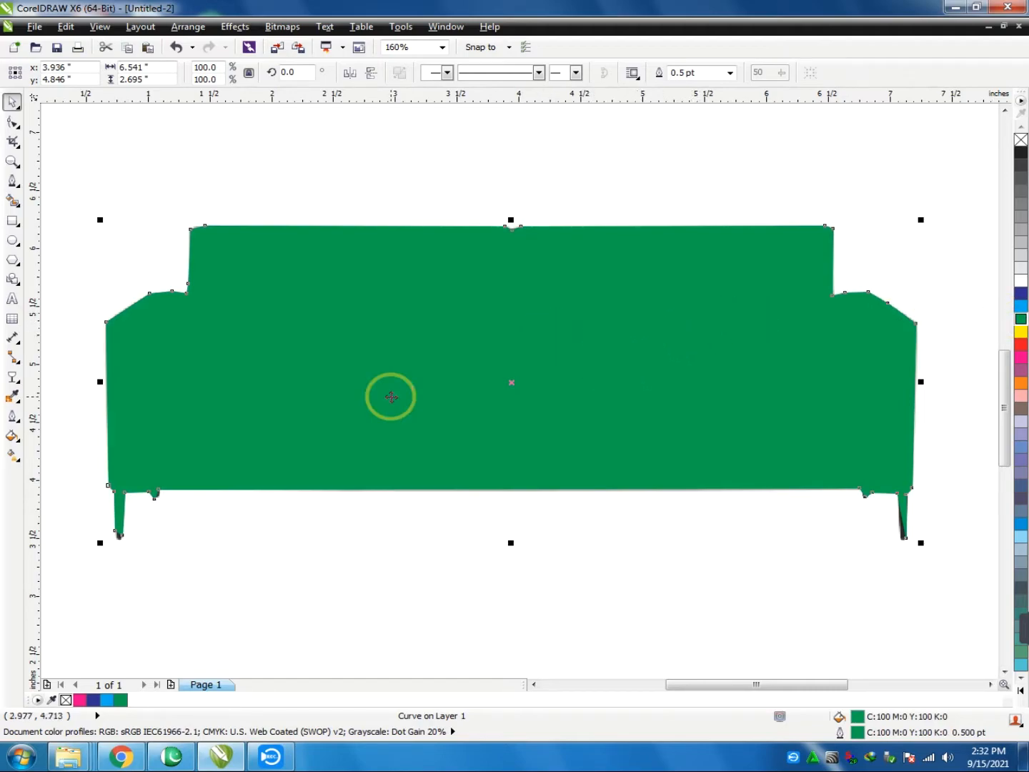
- Apply a linear transparency to the green shape, fading it from the left armrest to the right armrest
left_click(13, 377)
left_click_drag(162, 363, 729, 371)
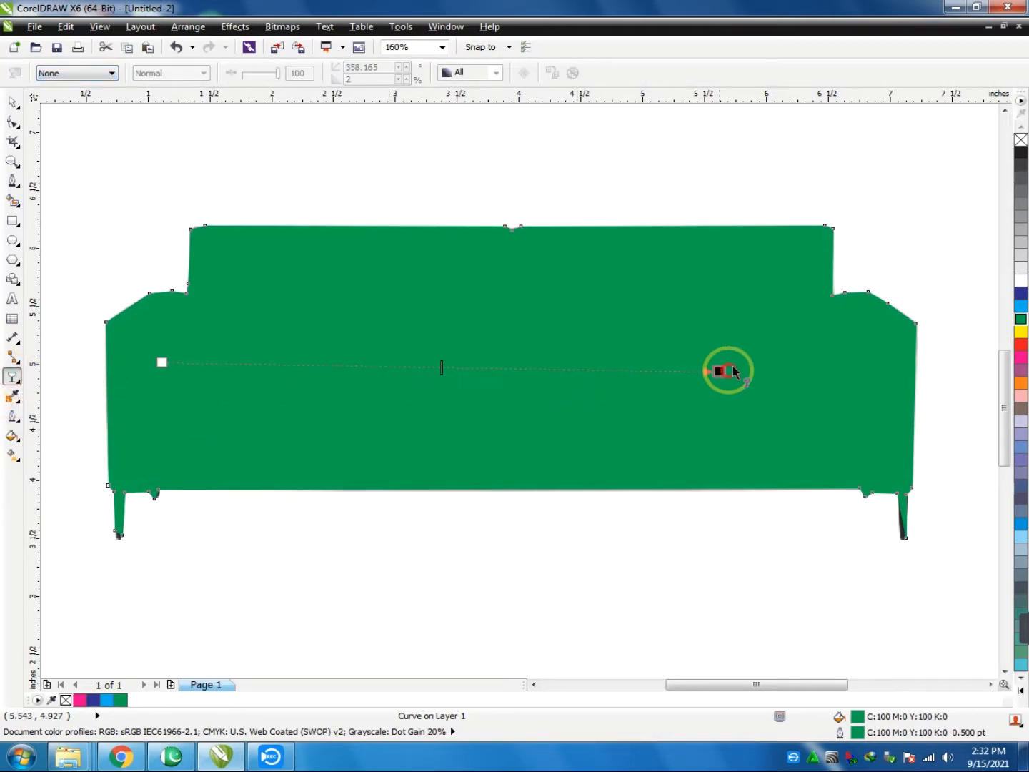
left_click_drag(871, 352, 867, 351)
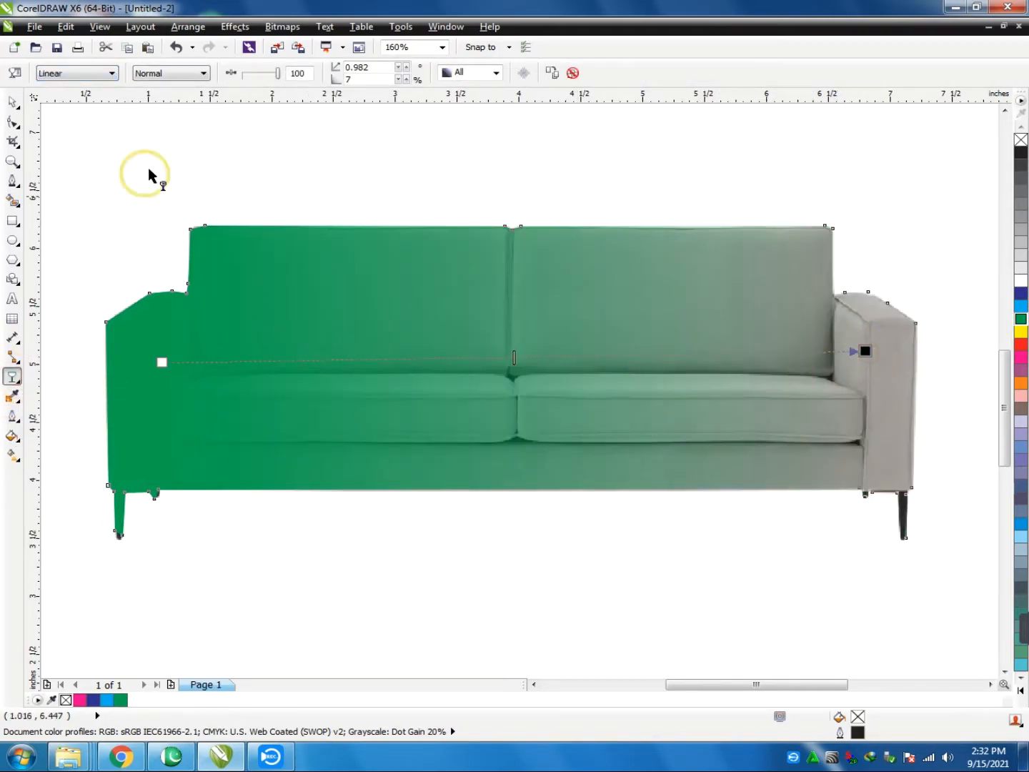
- Change the green shape's transparency type to Uniform, set the starting transparency to 82, and deselect the shape
left_click(89, 74)
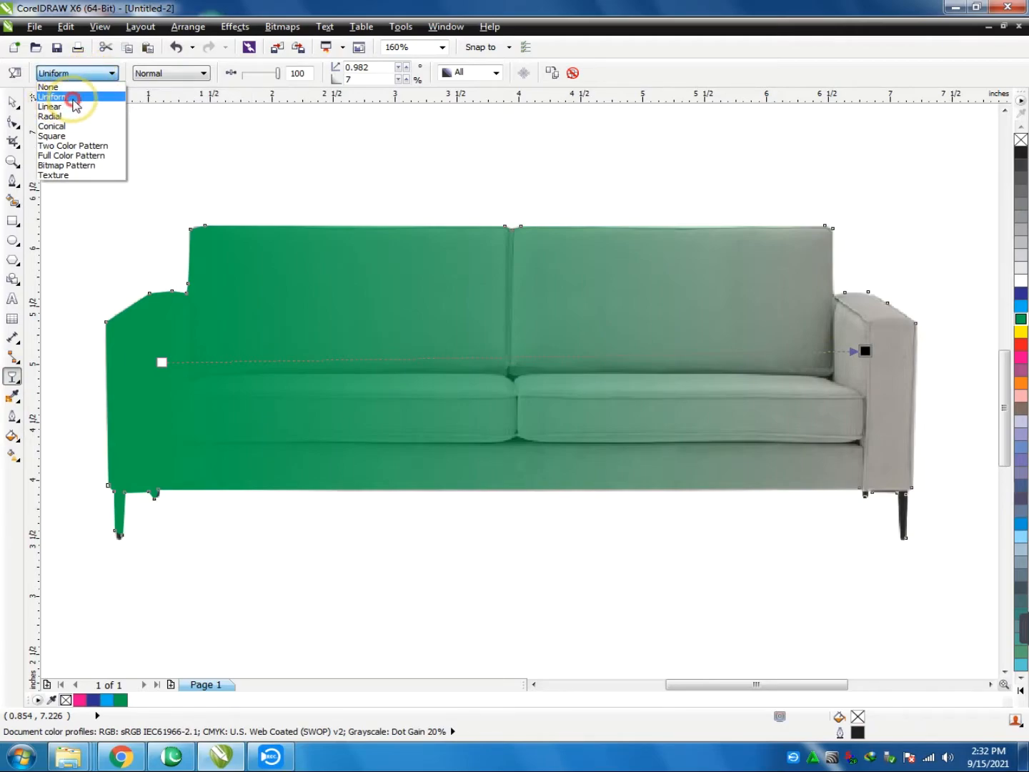
left_click(64, 96)
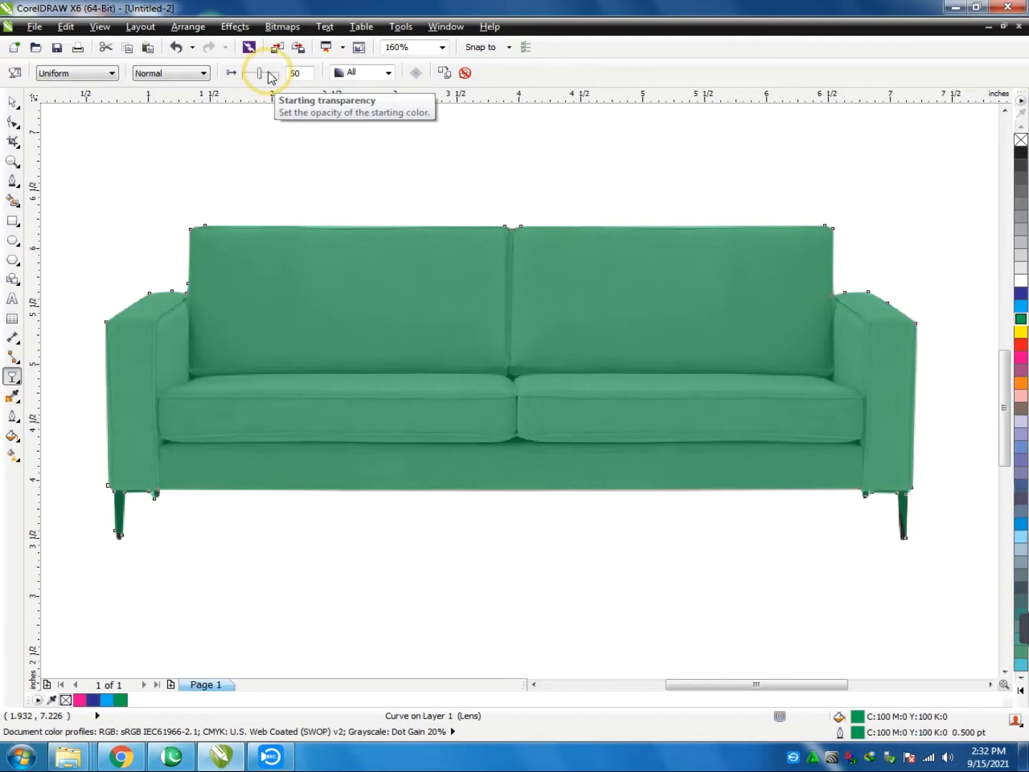
left_click_drag(260, 73, 276, 75)
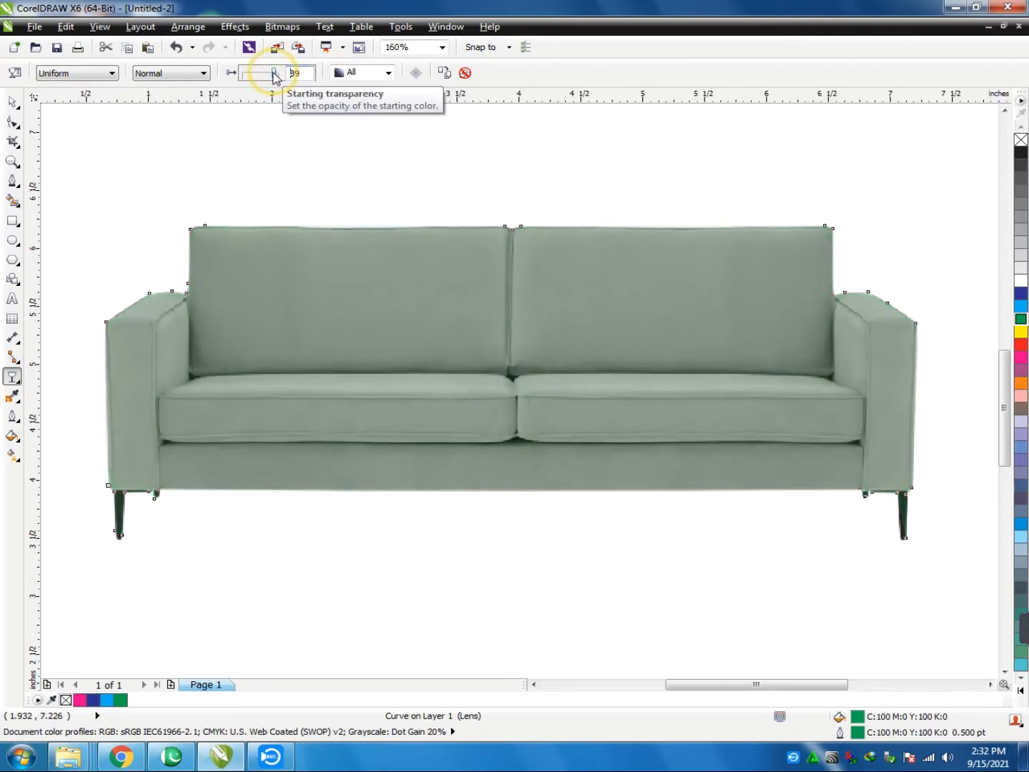
left_click_drag(274, 75, 272, 76)
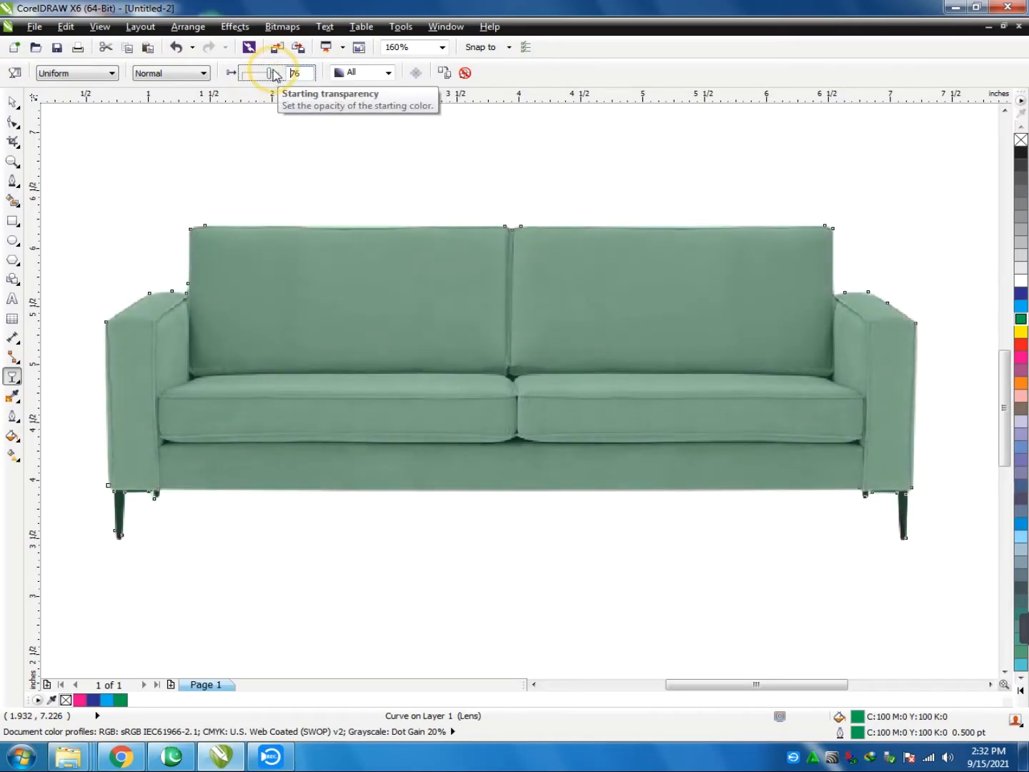
left_click_drag(274, 76, 269, 72)
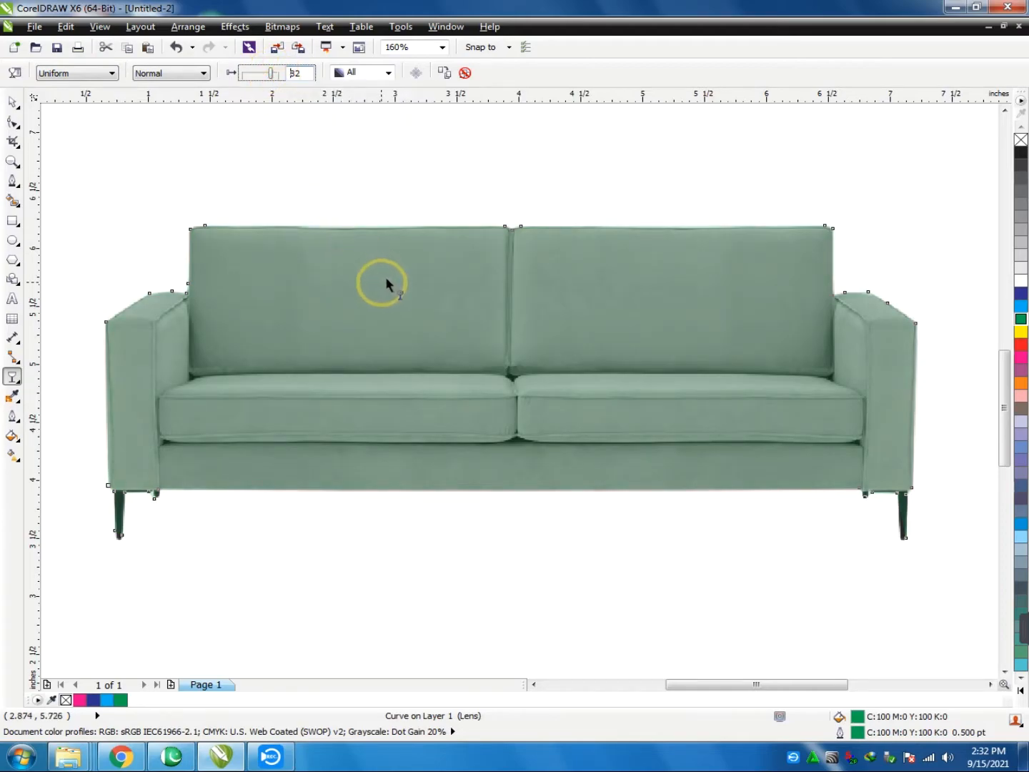
left_click(130, 166)
- Select the green sofa overlay and try blue, green, yellow and red fills on it
left_click(12, 102)
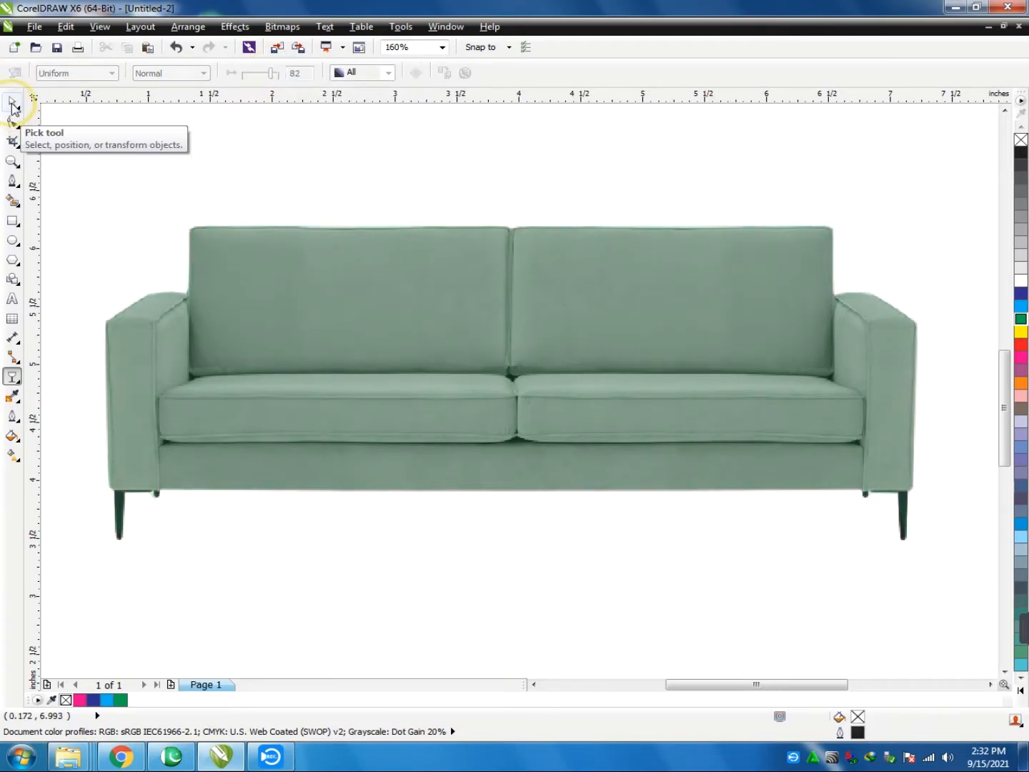
left_click(342, 278)
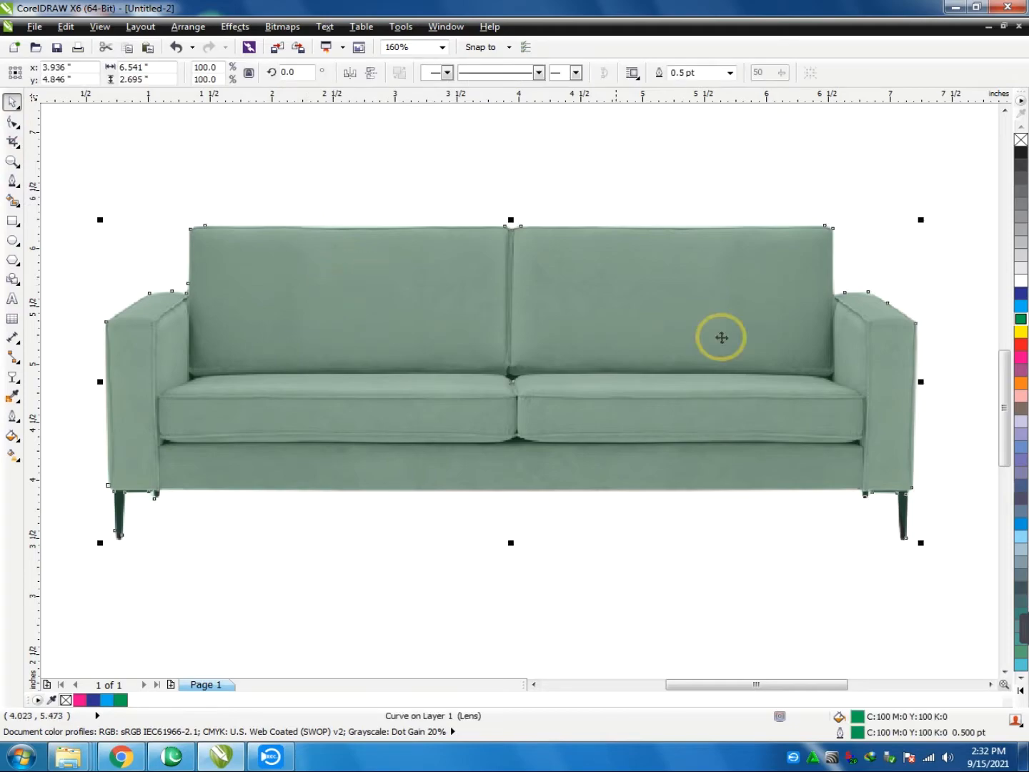
left_click(1021, 293)
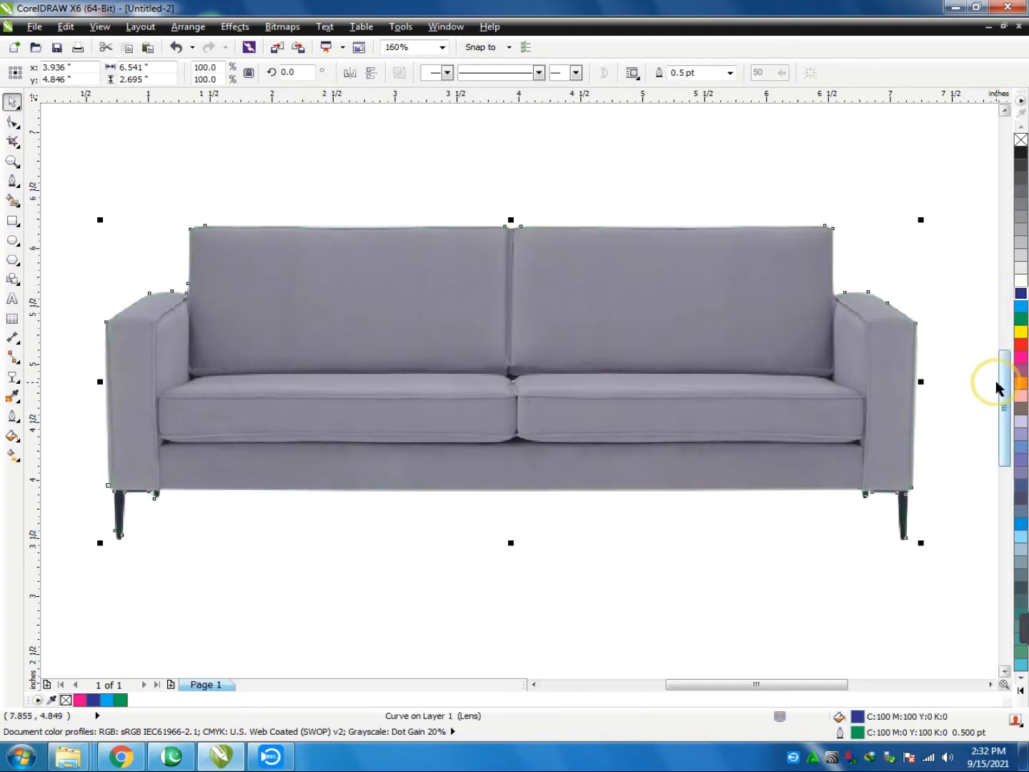
left_click(1021, 320)
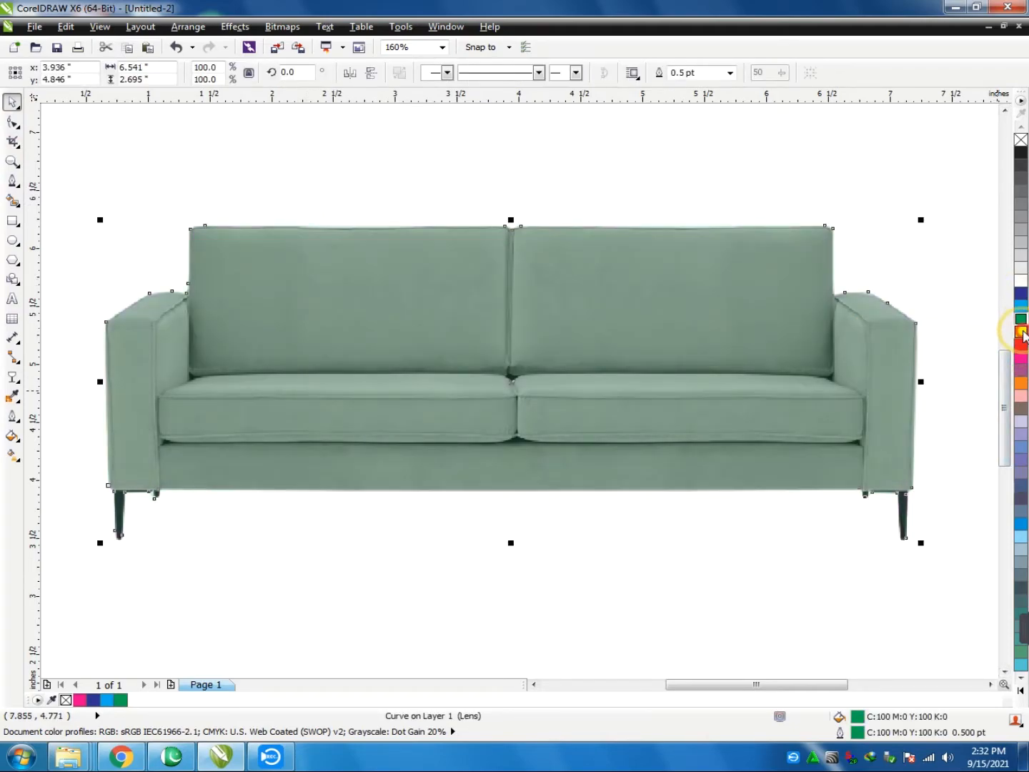
left_click(1021, 332)
left_click(1022, 344)
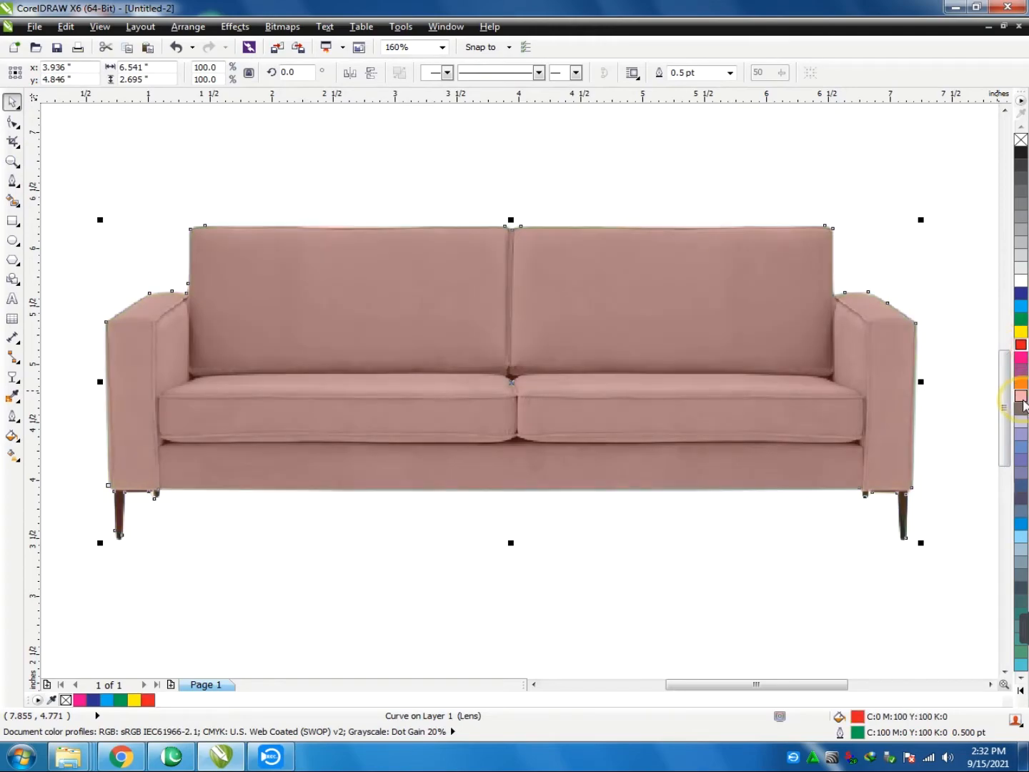
- Try green and light blue (C:40 M:0 Y:0 K:0) fills on the sofa overlay, ending with magenta (C:0 M:100 Y:0 K:0)
left_click(1021, 361)
left_click(1022, 319)
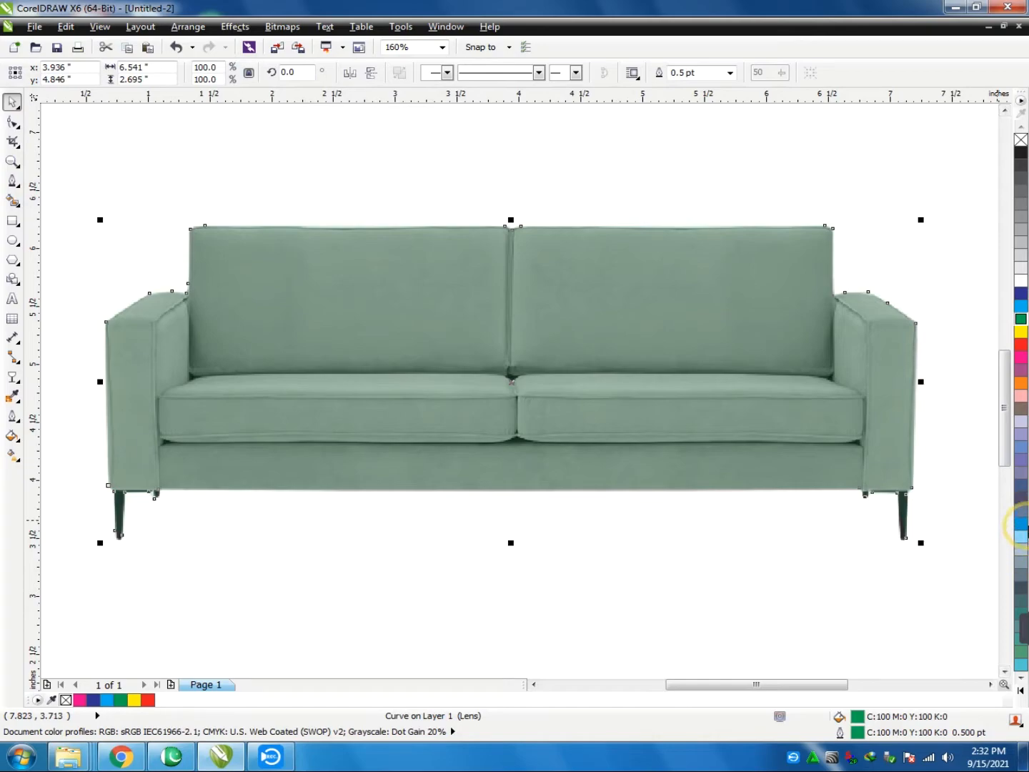
left_click(1022, 529)
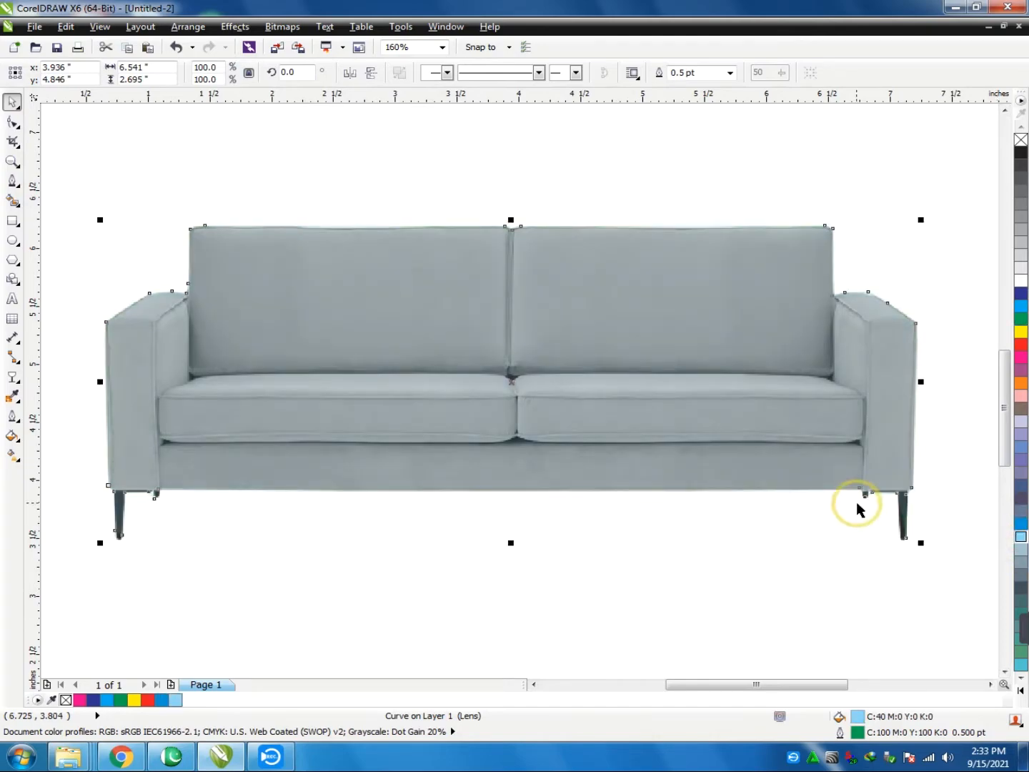
left_click(1021, 356)
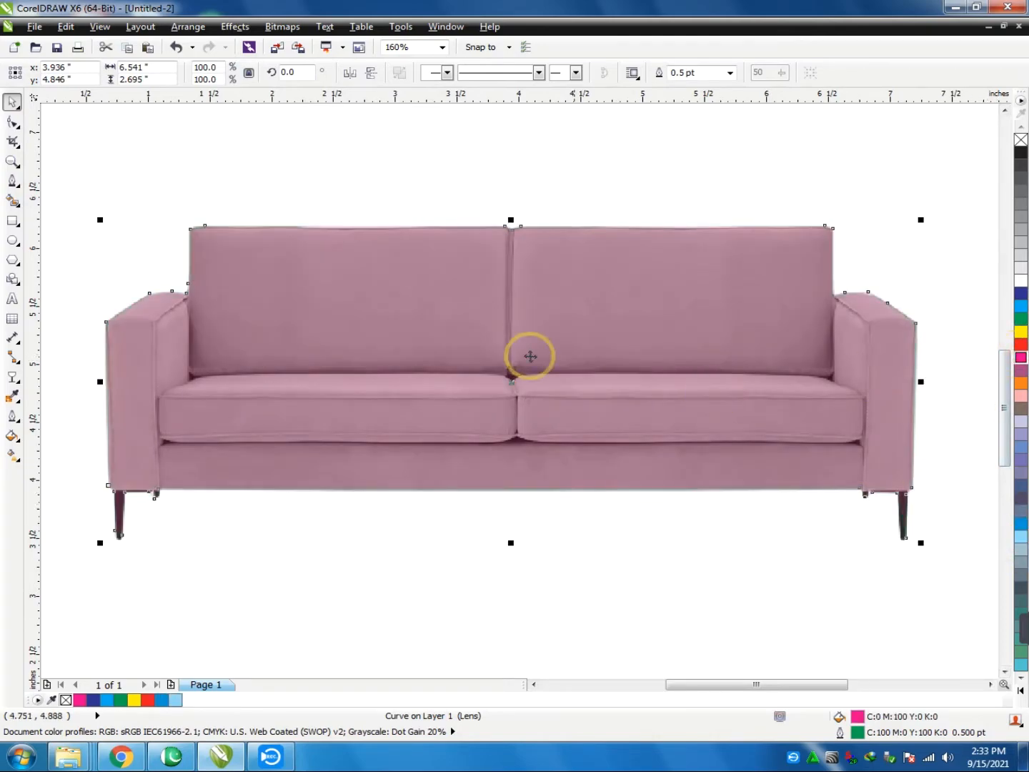
- Set the sofa overlay's starting transparency to 60 and reselect the shape with the Pick tool
left_click(13, 377)
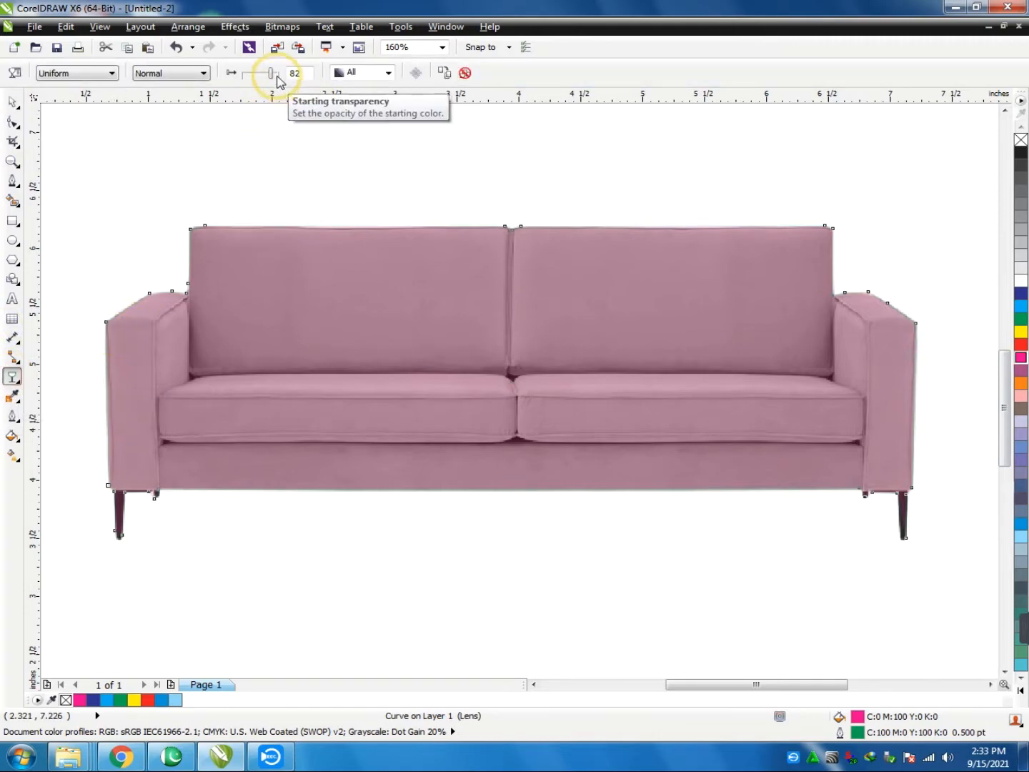
mouse_move(273, 74)
left_mouse_down()
mouse_move(241, 76)
mouse_move(272, 75)
mouse_move(262, 75)
left_mouse_up()
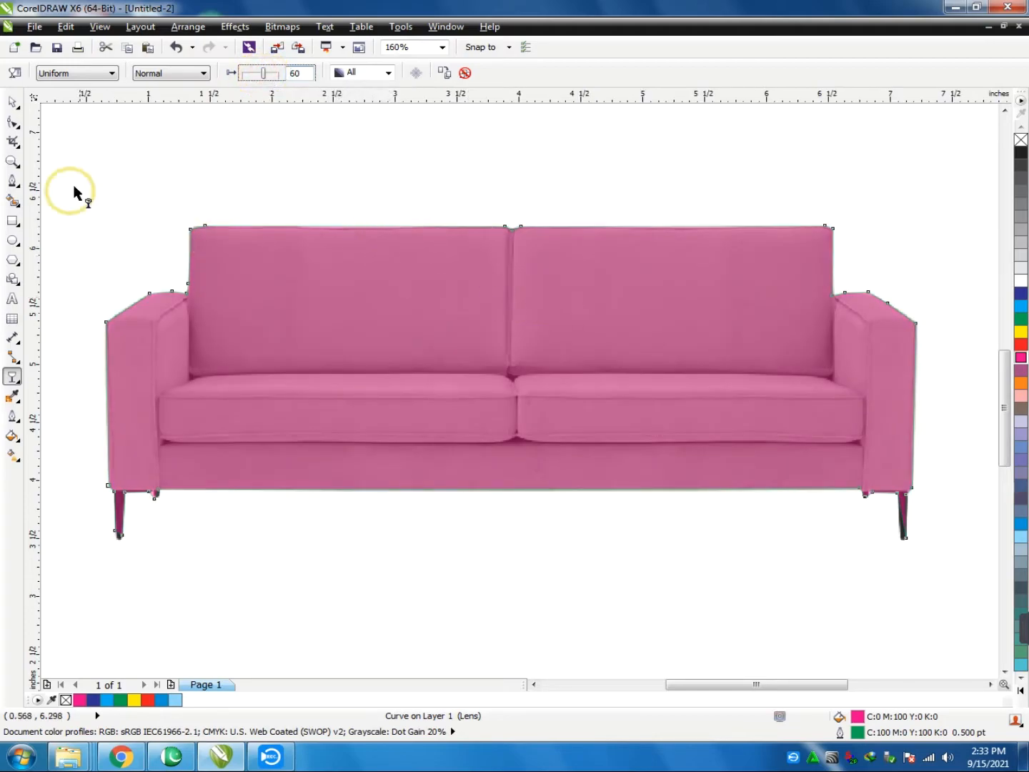
left_click(12, 101)
left_click(12, 161)
key("space")
left_click(338, 278)
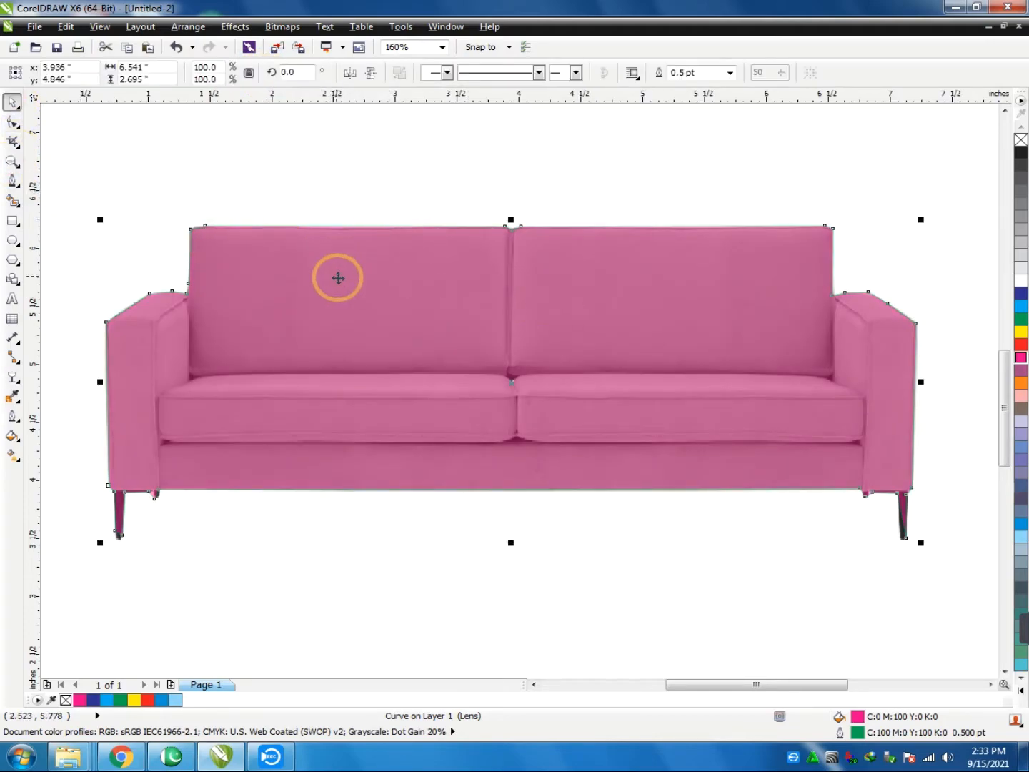
- Remove the green outline from the magenta sofa overlay, keeping the shape selected
right_click(1020, 140)
left_click(630, 361)
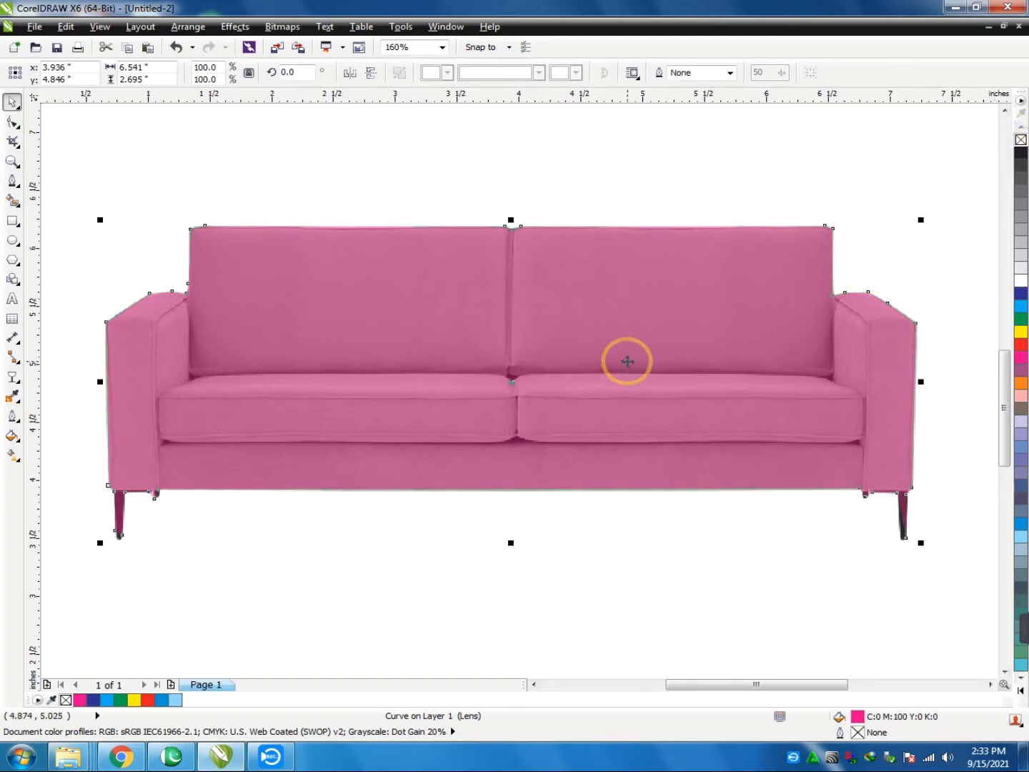
left_click(505, 168)
left_click(581, 308)
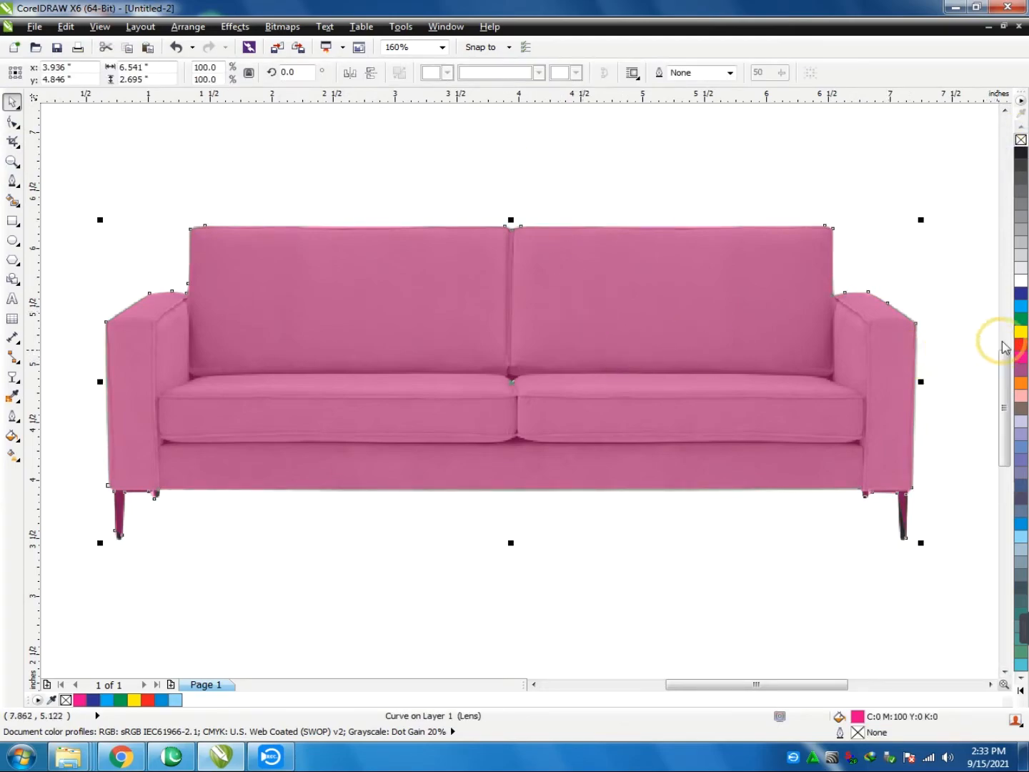
- Try green, cyan, blue and black fills on the sofa overlay
left_click(1022, 320)
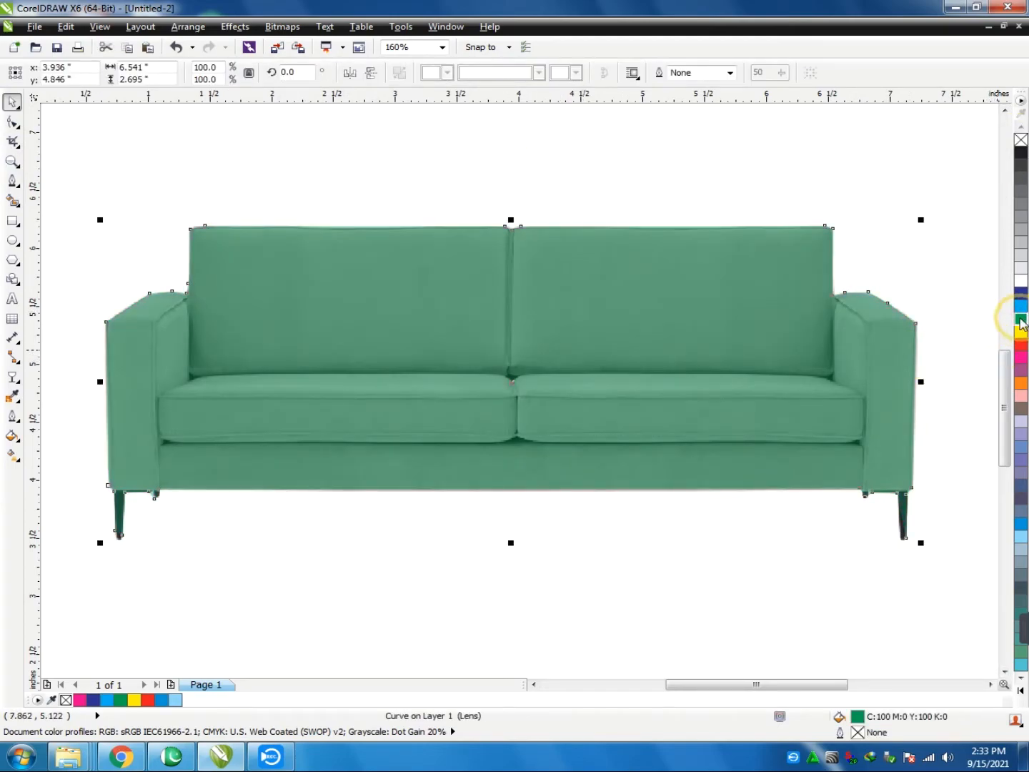
left_click(1022, 305)
left_click(1022, 294)
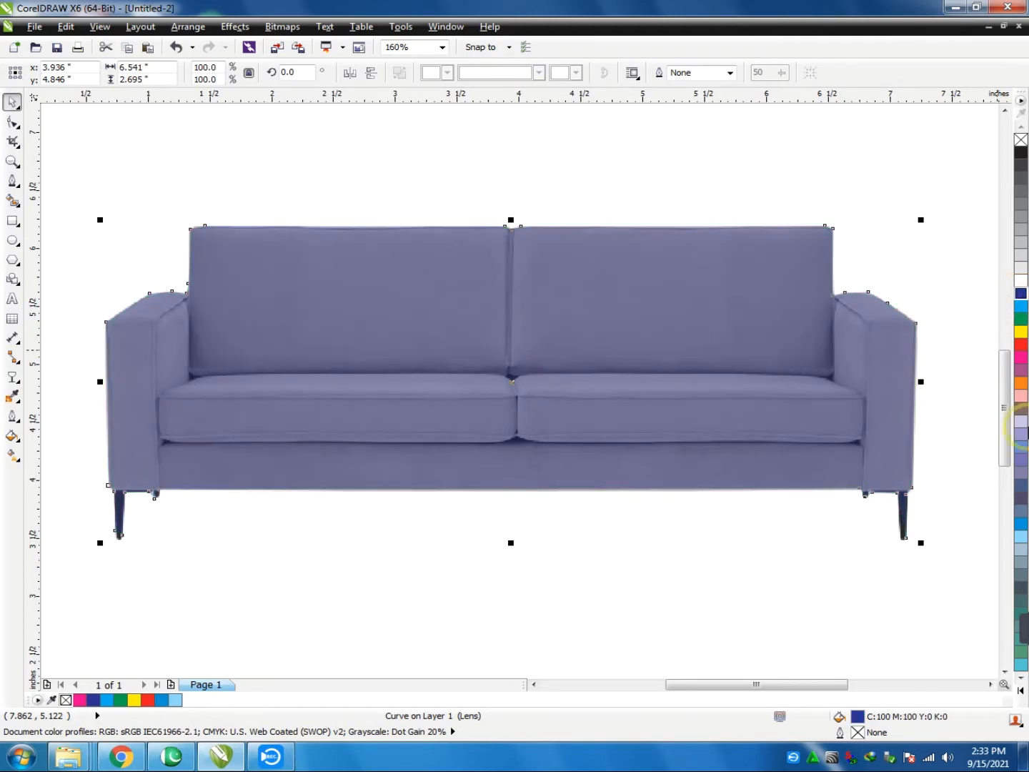
left_click(1021, 691)
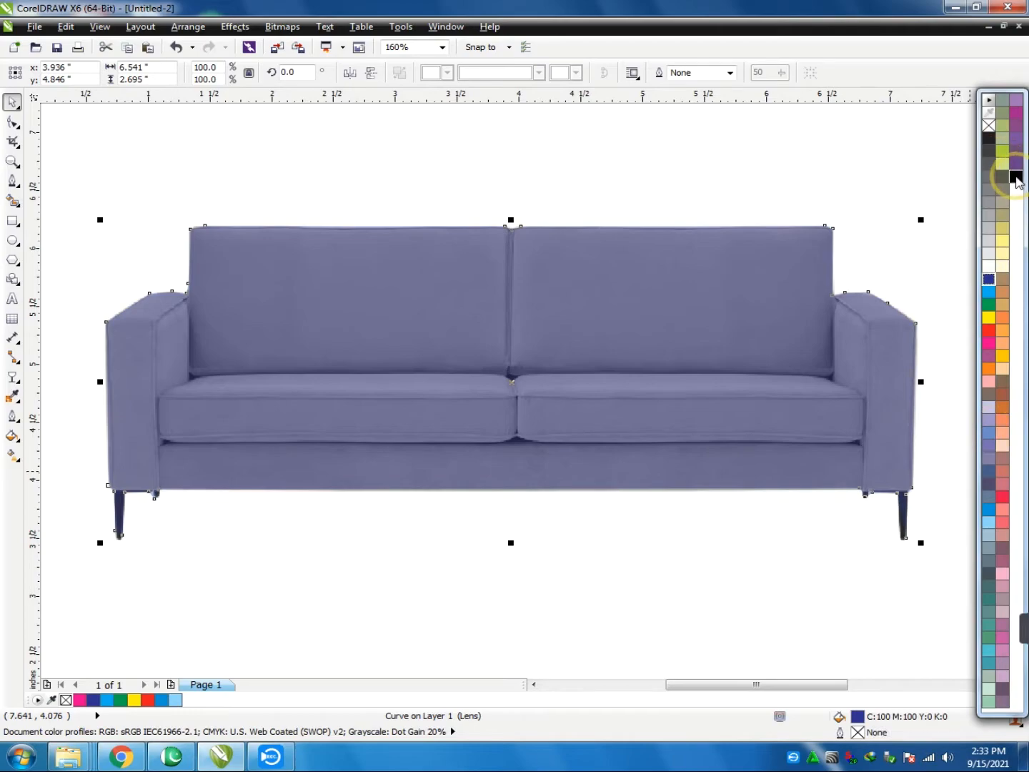
left_click(1016, 176)
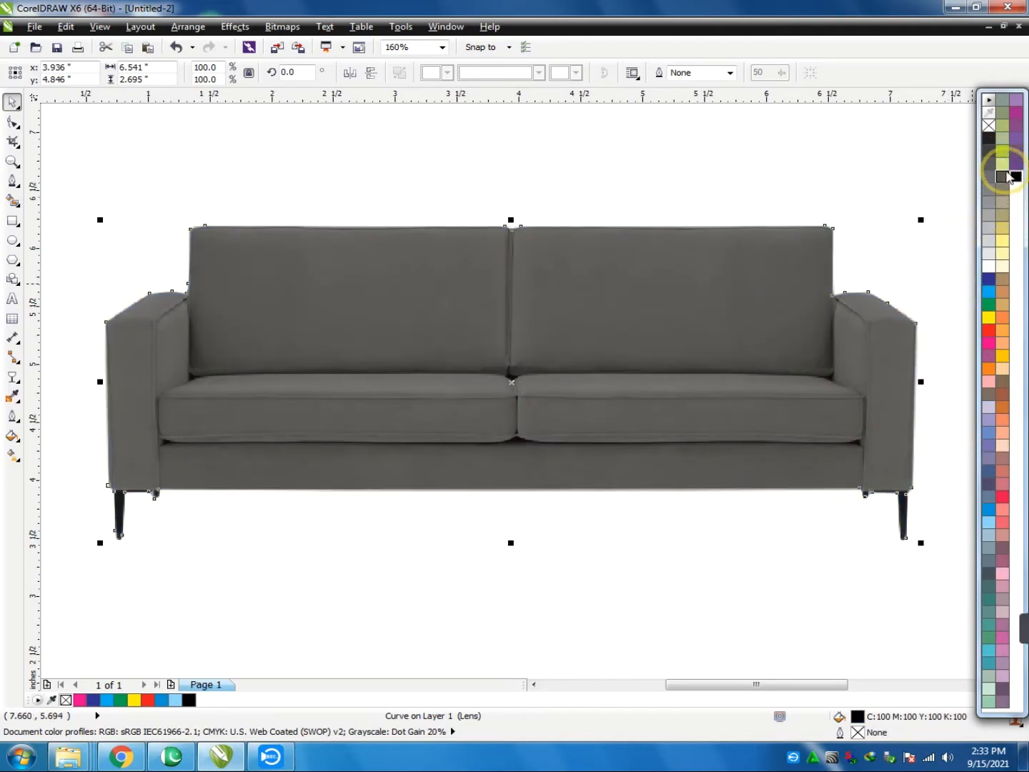
- Fill the sofa overlay with purple (C:40 M:100 Y:0 K:0) and darken that fill to C:64 M:100 Y:34 K:49
left_click(1015, 111)
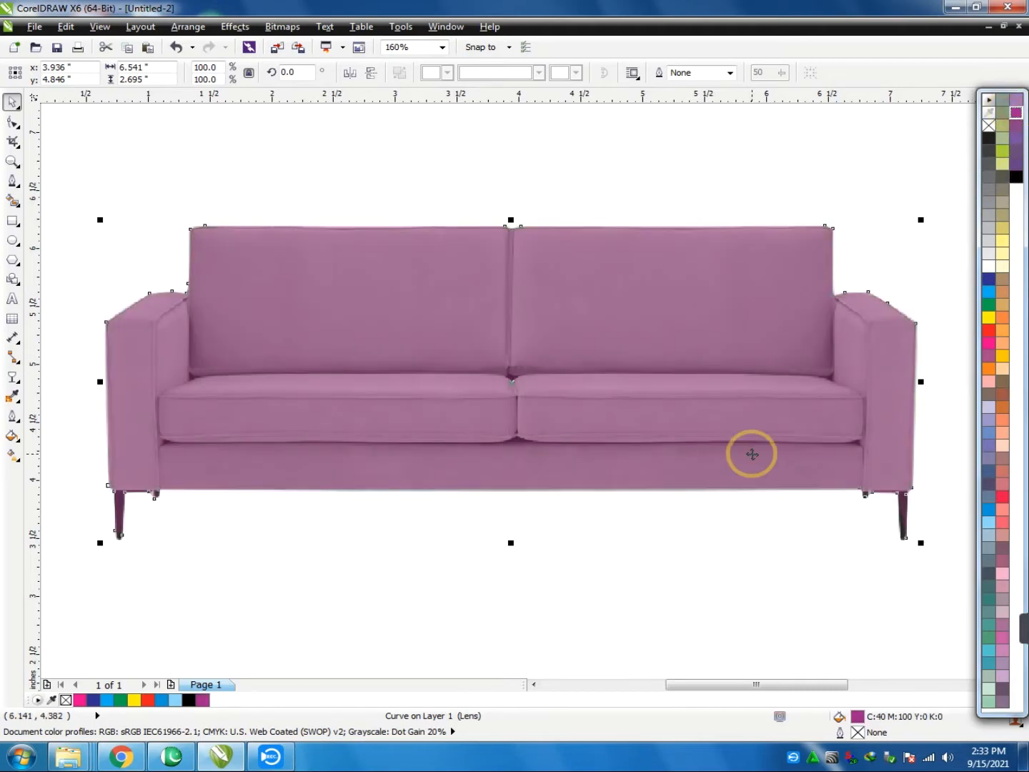
double_click(854, 716)
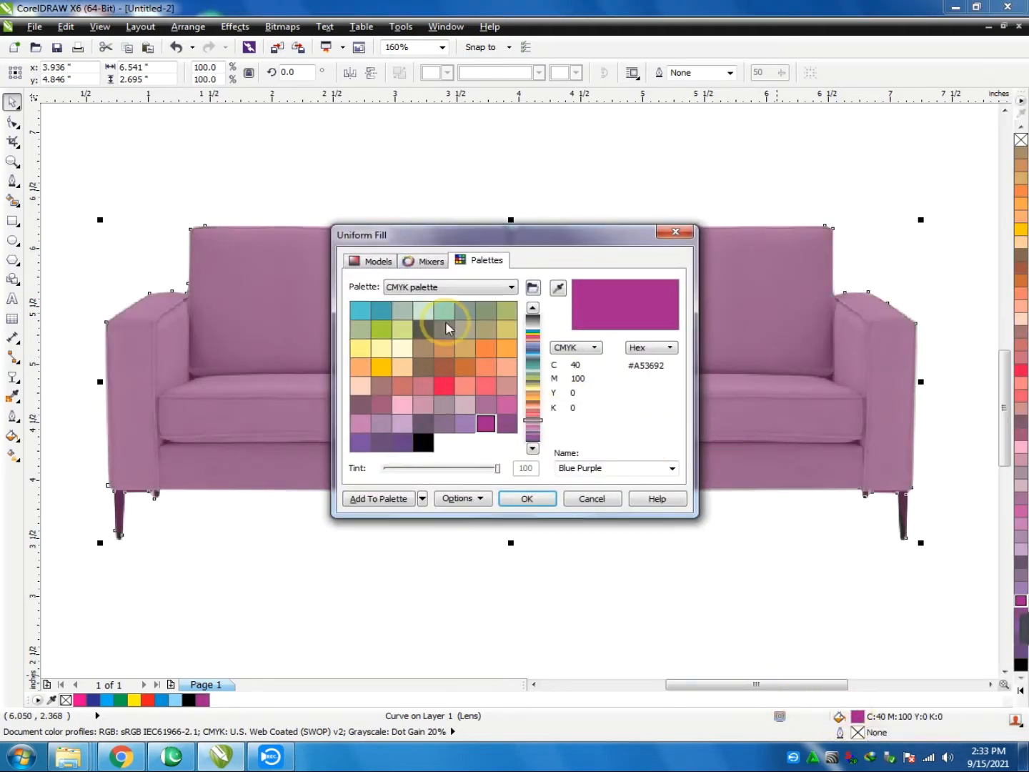
left_click(375, 261)
left_click_drag(463, 369, 461, 418)
left_click(527, 498)
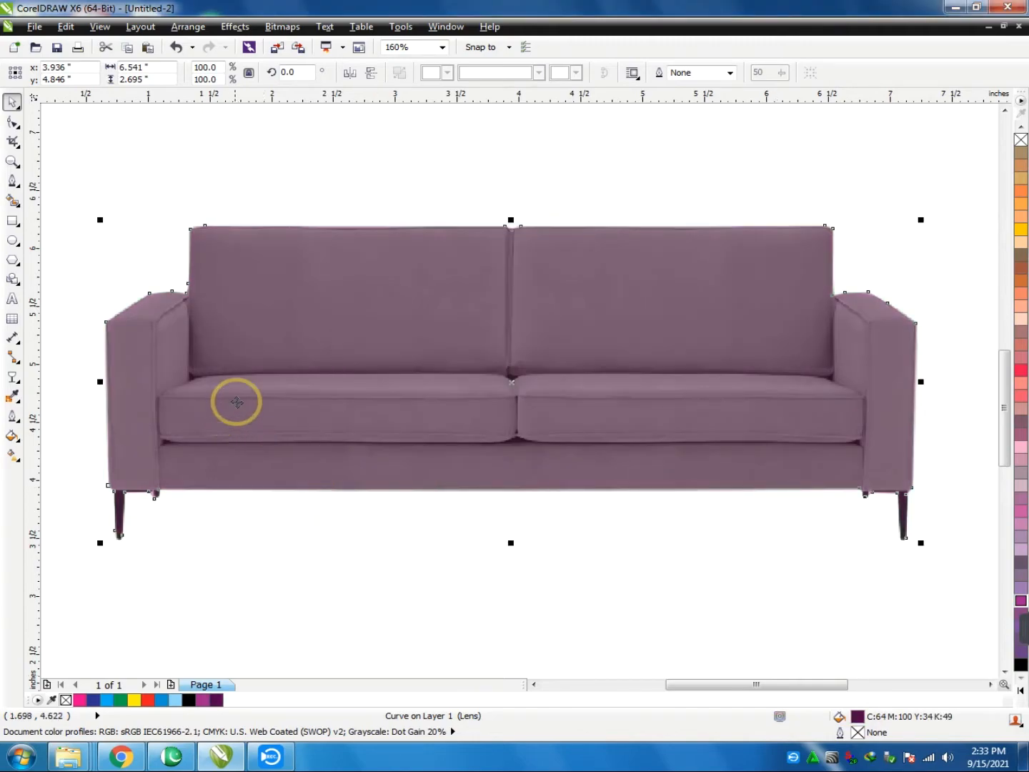
- Group the purple overlay with the sofa photo, move the group to the page's upper part and place a duplicate below it
scroll(267, 402, "down", 3)
key("z")
key("space")
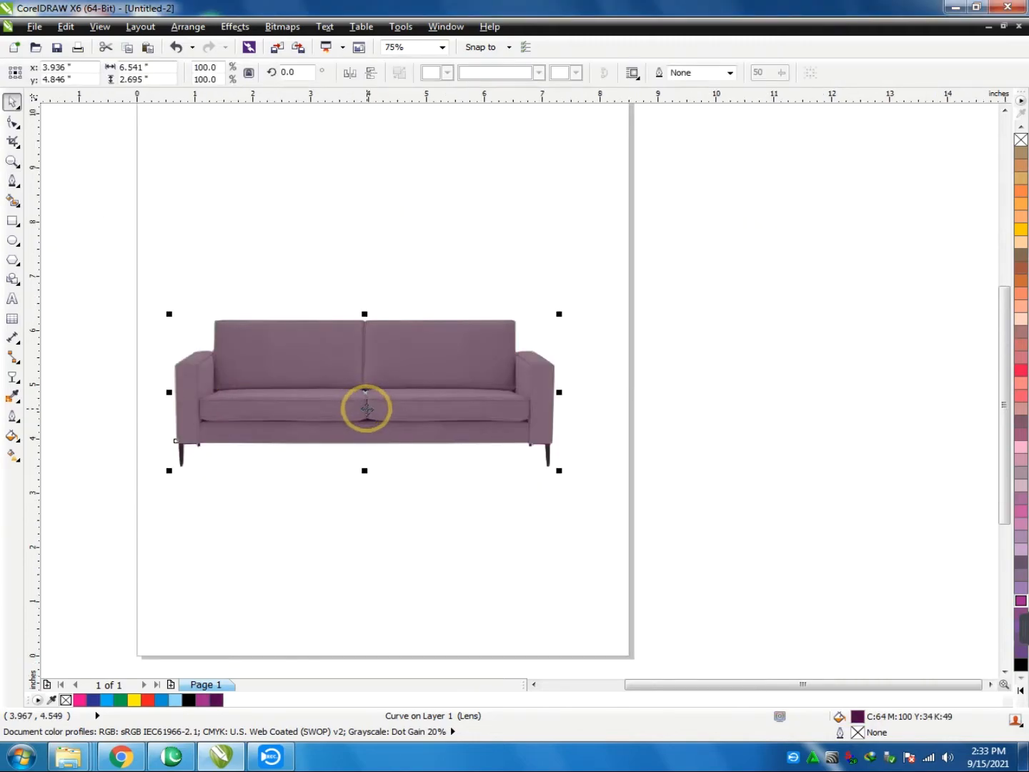
left_click(370, 407)
left_click(391, 293)
left_click(395, 409)
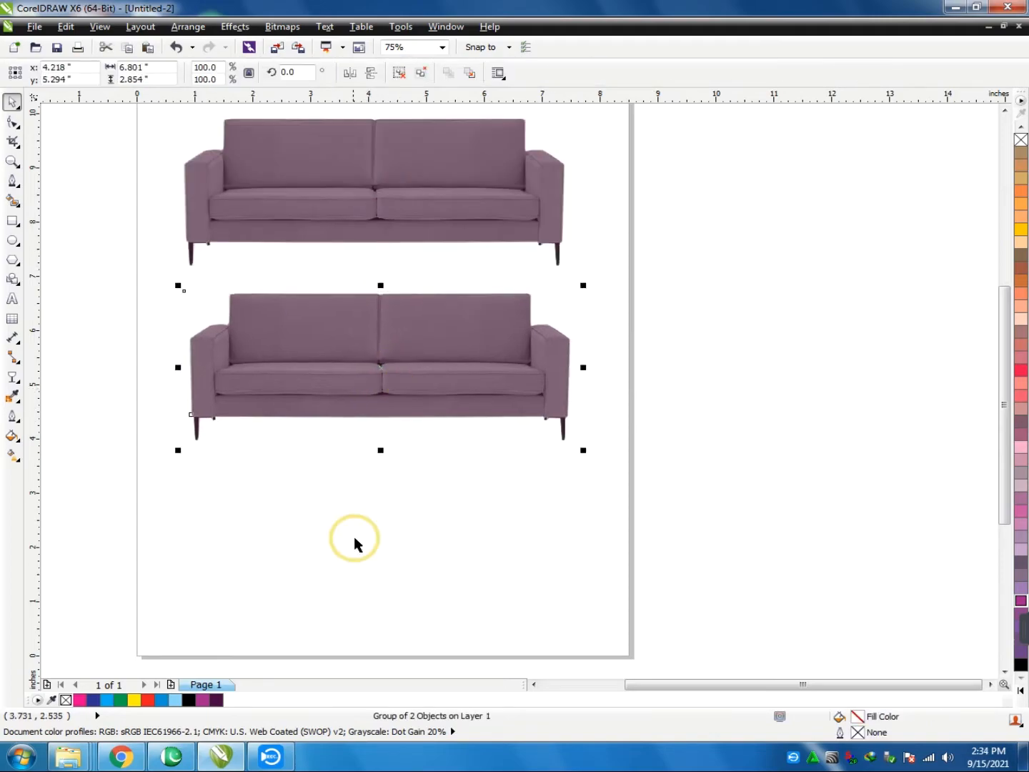
left_click(381, 507)
left_click(375, 351)
left_click_drag(374, 350, 726, 365)
key("ctrl+z")
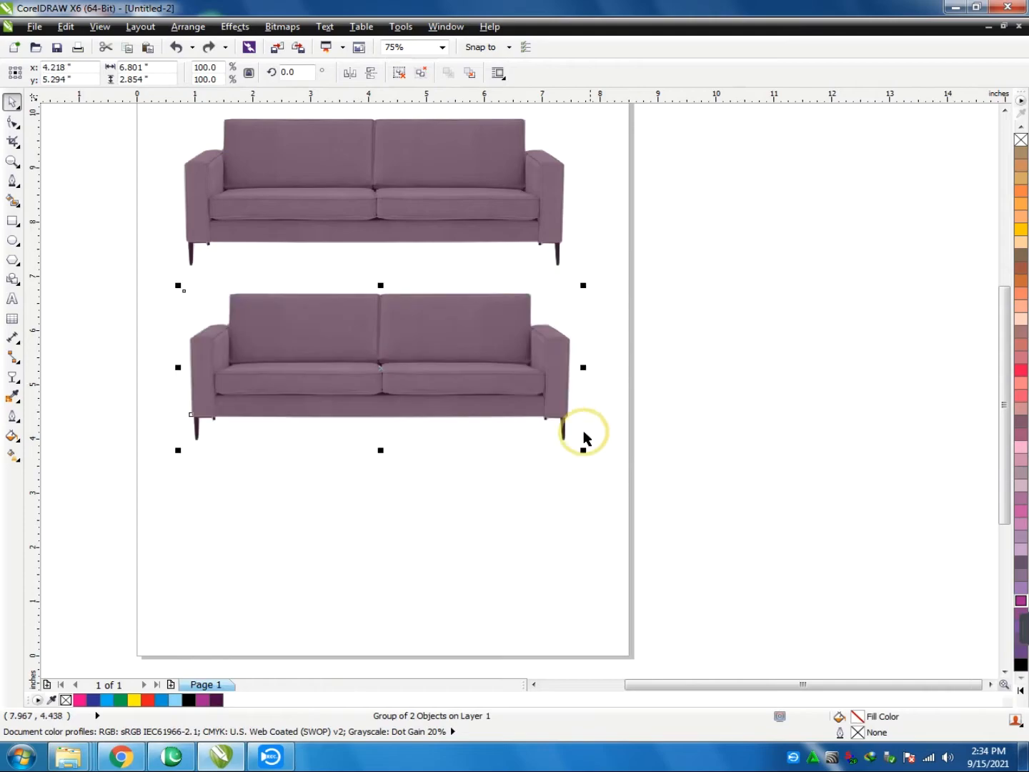
- Ungroup the lower sofa and move its purple overlay off the page to the right
left_click(398, 74)
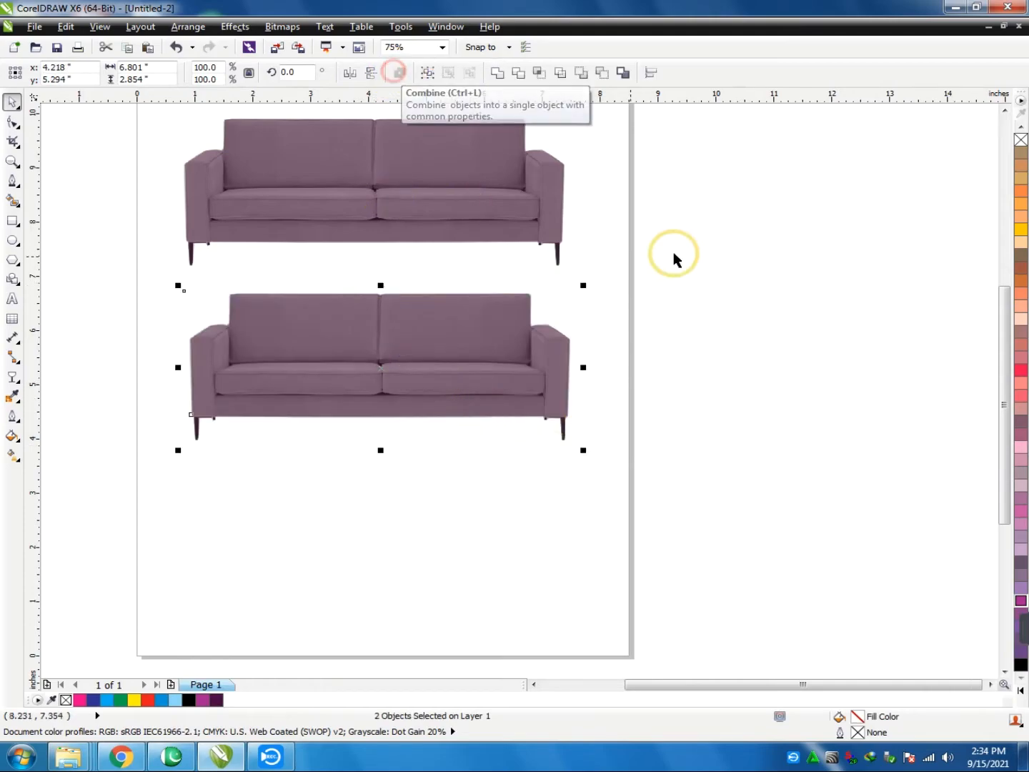
left_click(448, 363)
left_click_drag(448, 363, 884, 306)
- Place a duplicate of the uncovered grey sofa photo at the lower end of the page
left_click(461, 366)
left_click_drag(384, 333, 372, 547)
right_click(373, 547)
- Delete the grey sofa photo in the middle of the page and the loose purple overlay beside the page
left_click(380, 400)
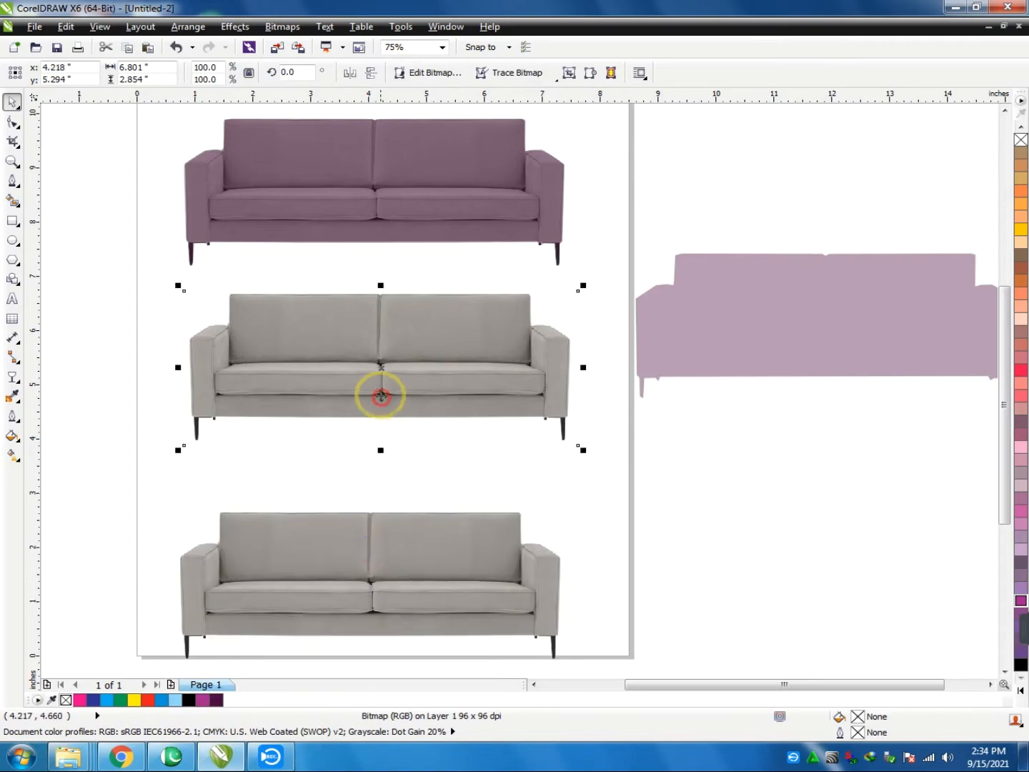
key("Delete")
left_click(751, 301)
key("Delete")
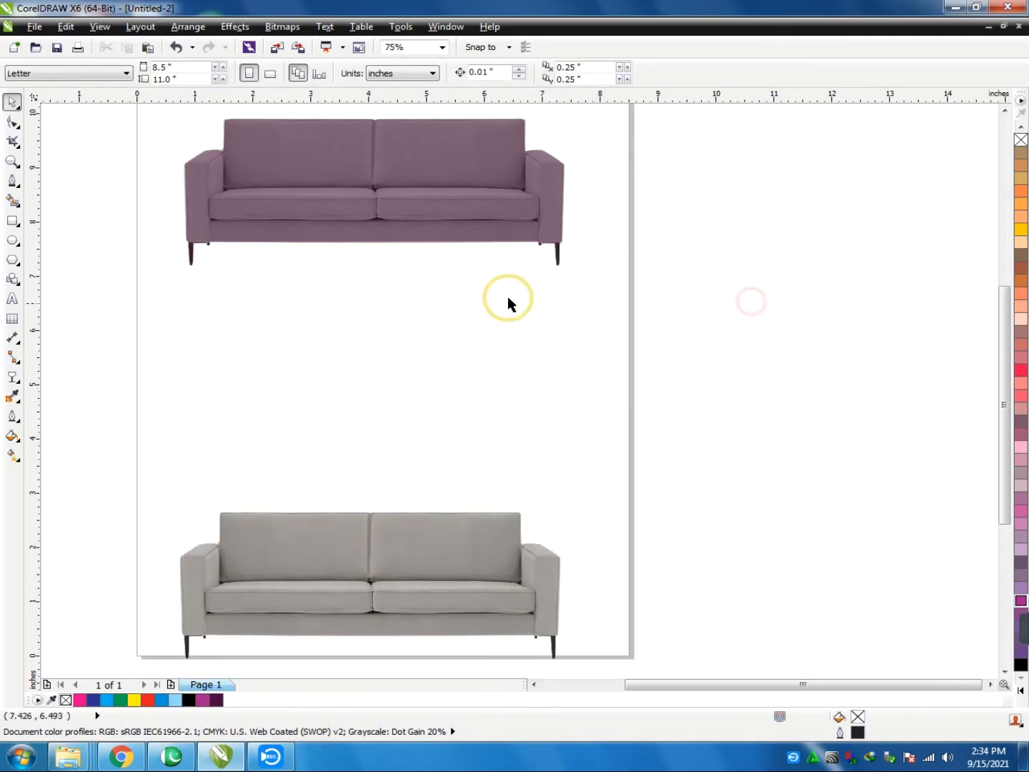
- Duplicate the purple sofa group into the middle of the page and fill the copy with black (C:100 M:100 Y:100 K:100)
left_click(406, 193)
left_click_drag(398, 188, 398, 369)
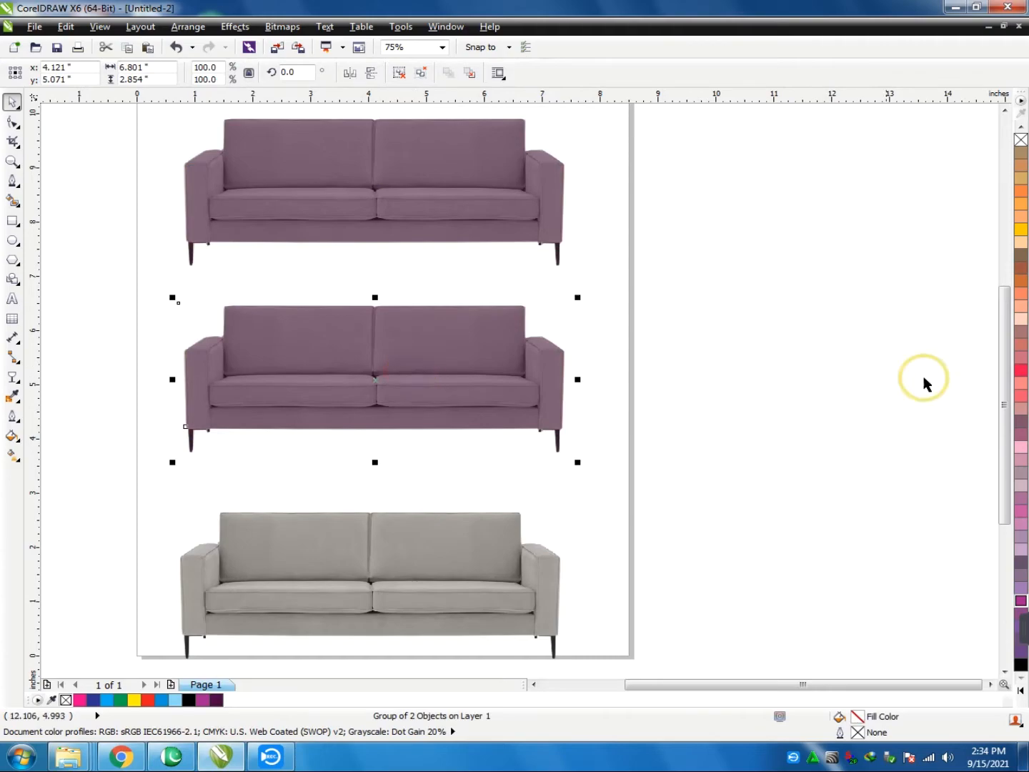
left_click(1020, 665)
left_click(1021, 689)
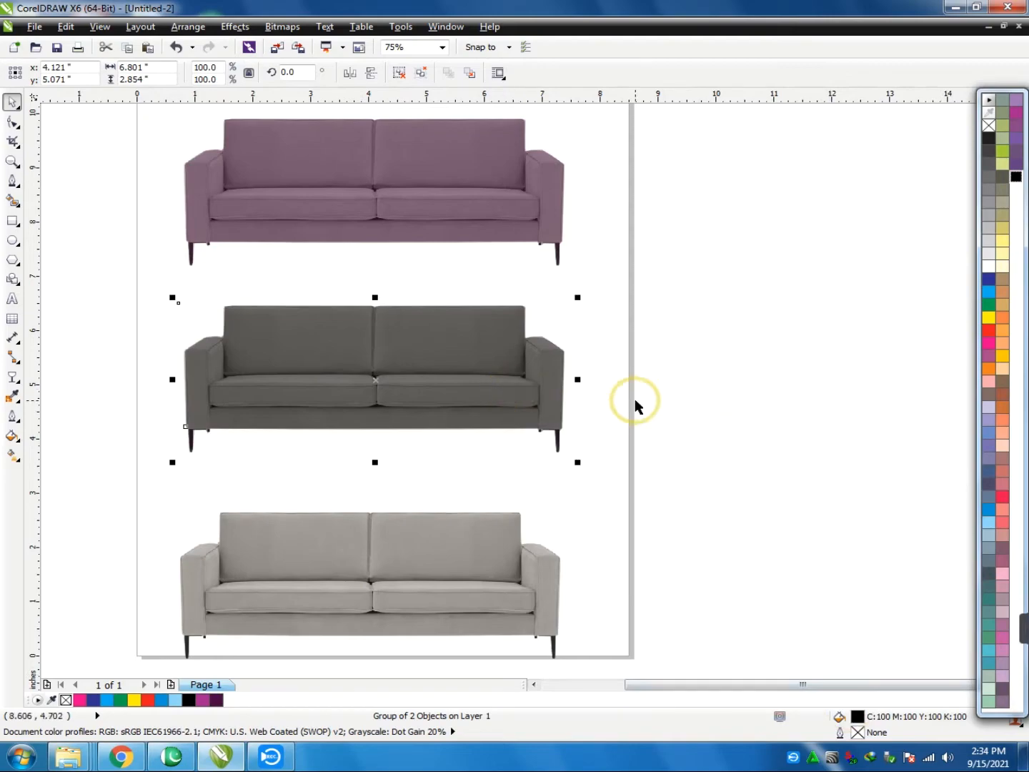
- Duplicate the black sofa to the right of the page and fill the copy with lime green (C:40 M:0 Y:100 K:0)
left_click_drag(329, 404, 788, 407)
scroll(407, 406, "down", 1)
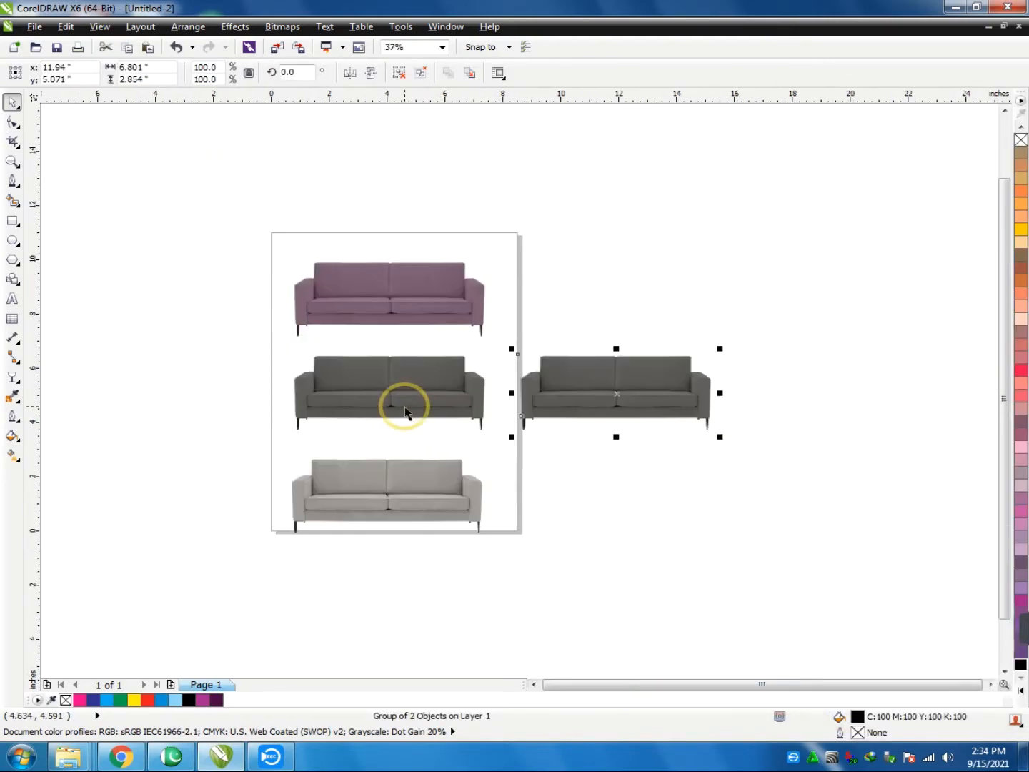
left_click(1022, 371)
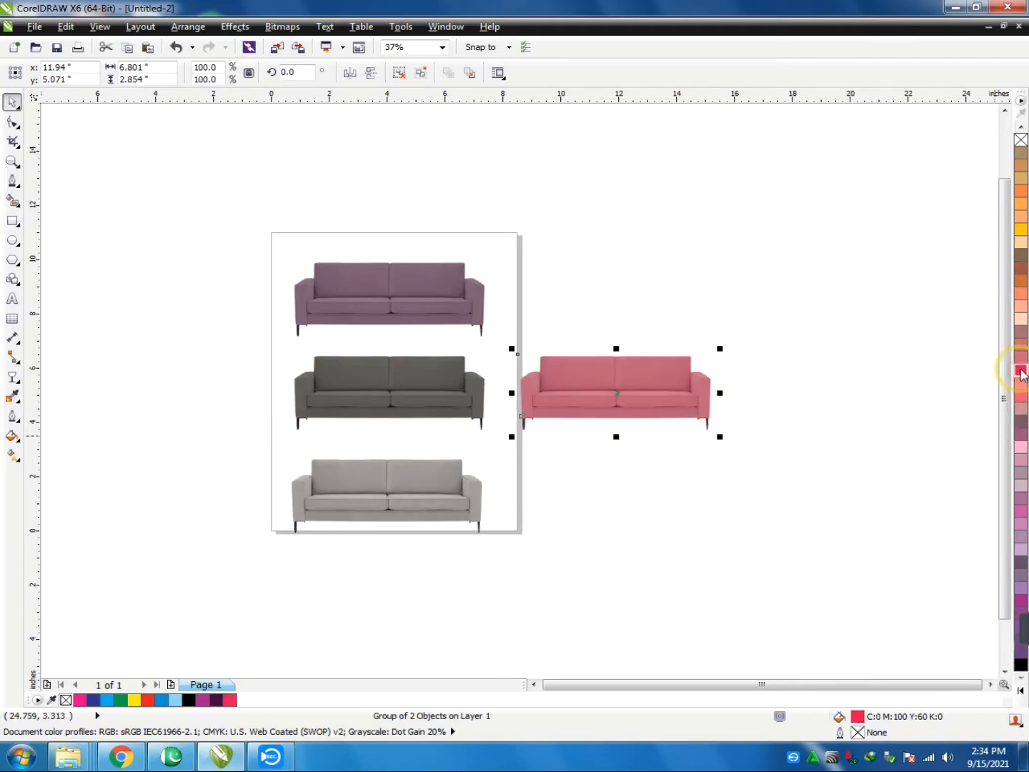
left_click(1018, 692)
left_click(1003, 151)
left_click(809, 350)
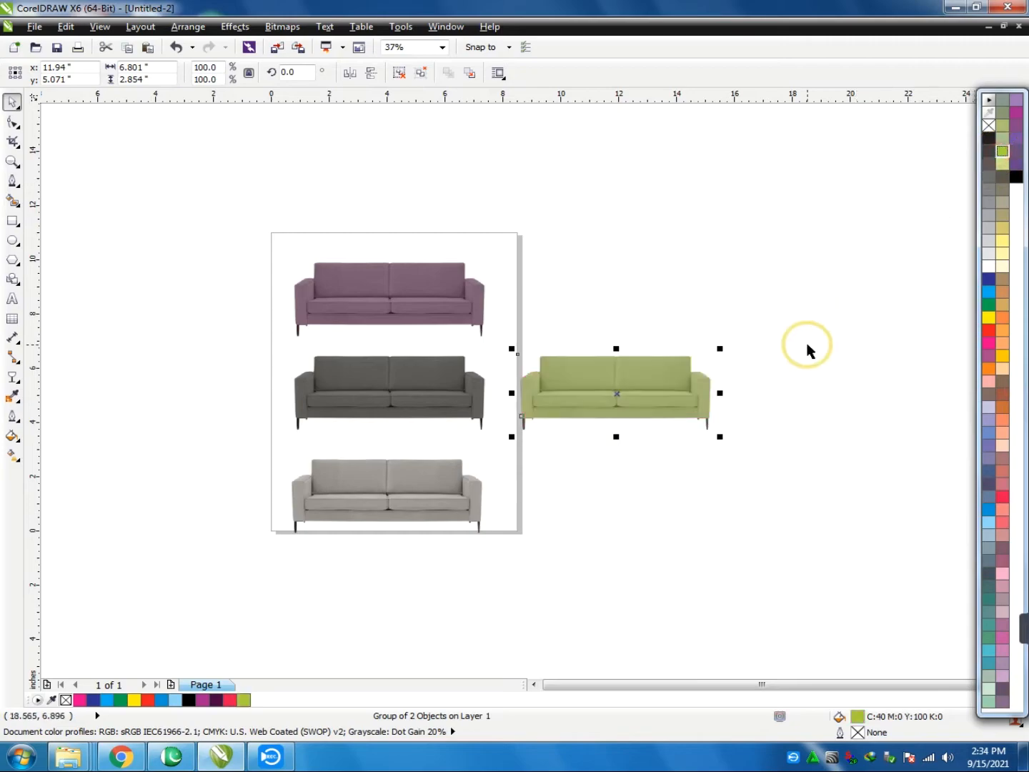
- Duplicate the lime green sofa directly above itself, fill the copy with magenta (C:0 M:100 Y:0 K:0) and select it
left_click(636, 390)
left_click_drag(639, 409, 647, 308)
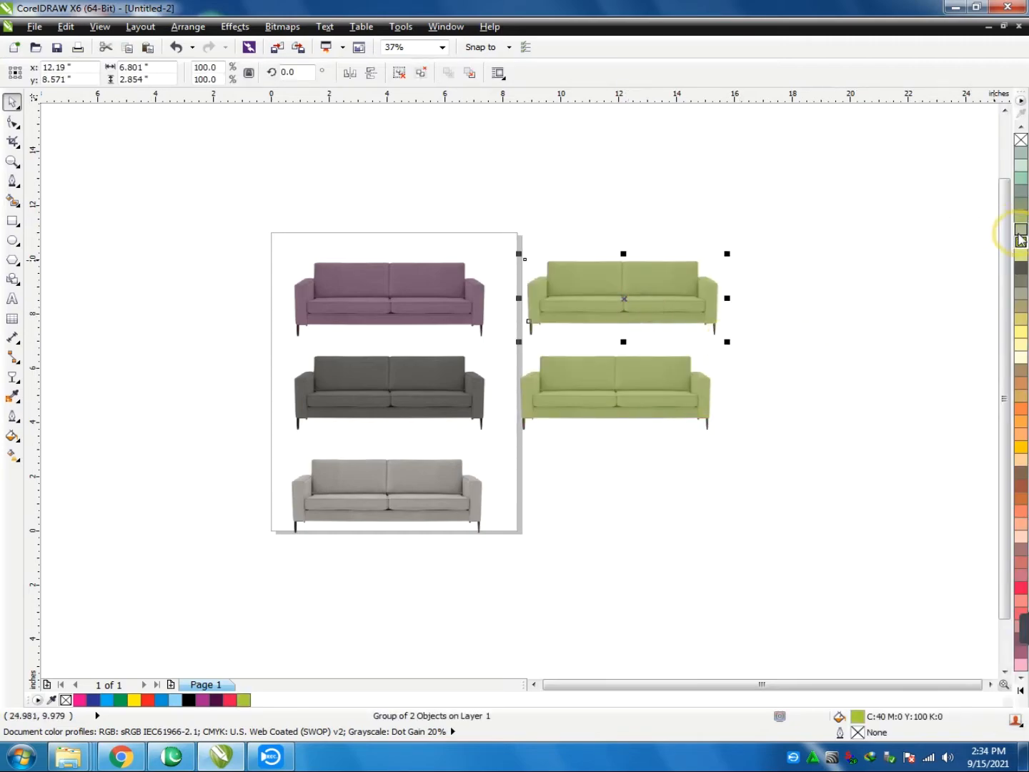
left_click(1022, 726)
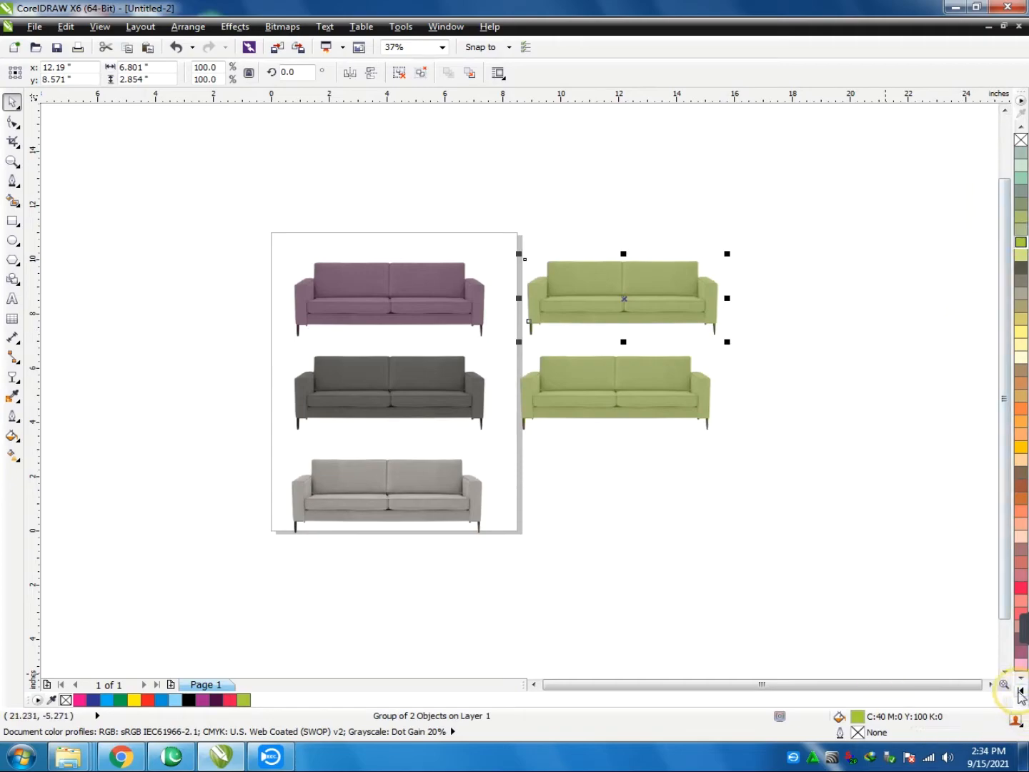
left_click(989, 344)
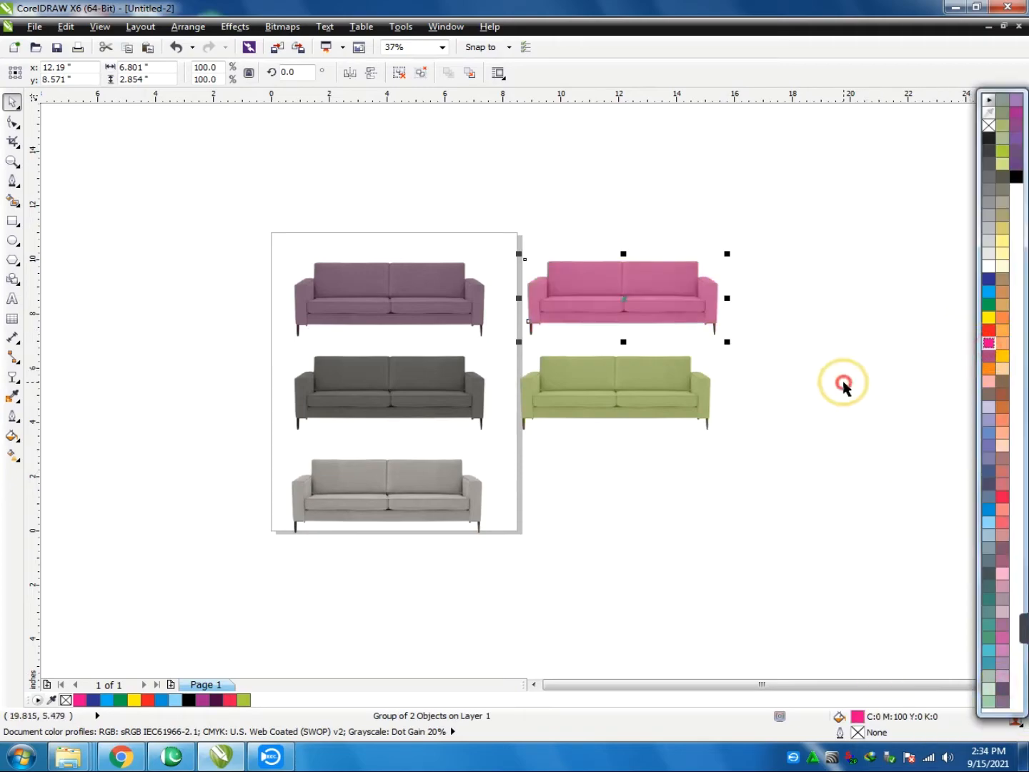
left_click(742, 227)
left_click_drag(743, 229, 510, 349)
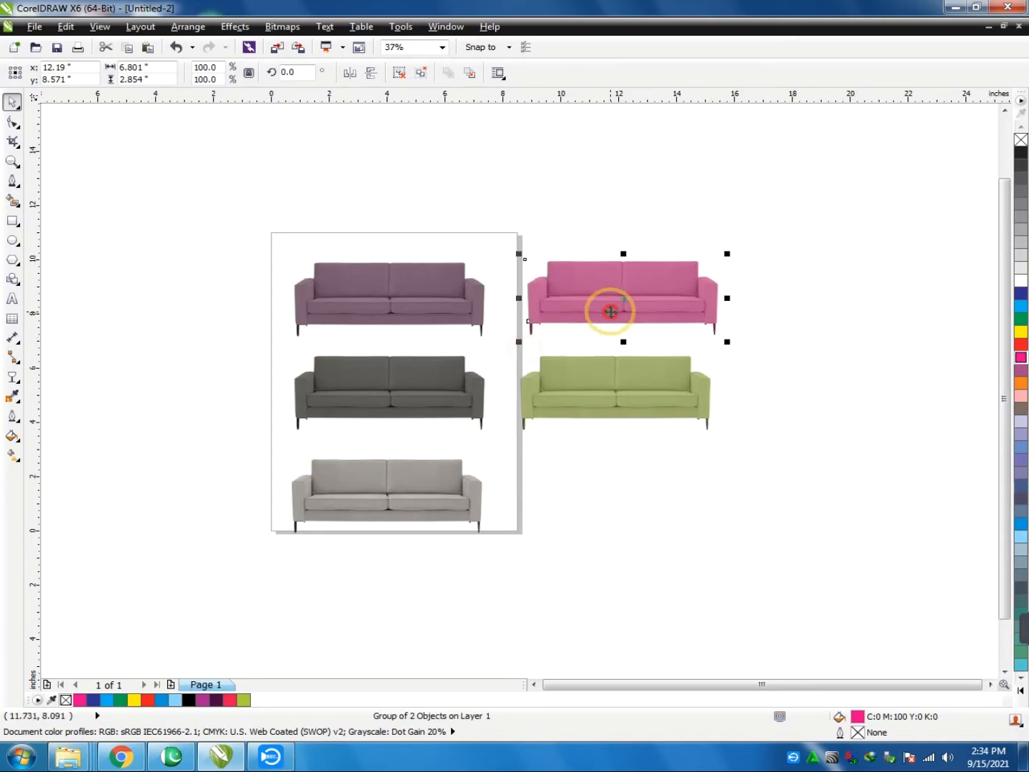
- Duplicate the magenta sofa to the left of the page, level with the purple one, and fill the copy with blue (C:100 M:100 Y:0 K:0)
left_click_drag(604, 305, 153, 313)
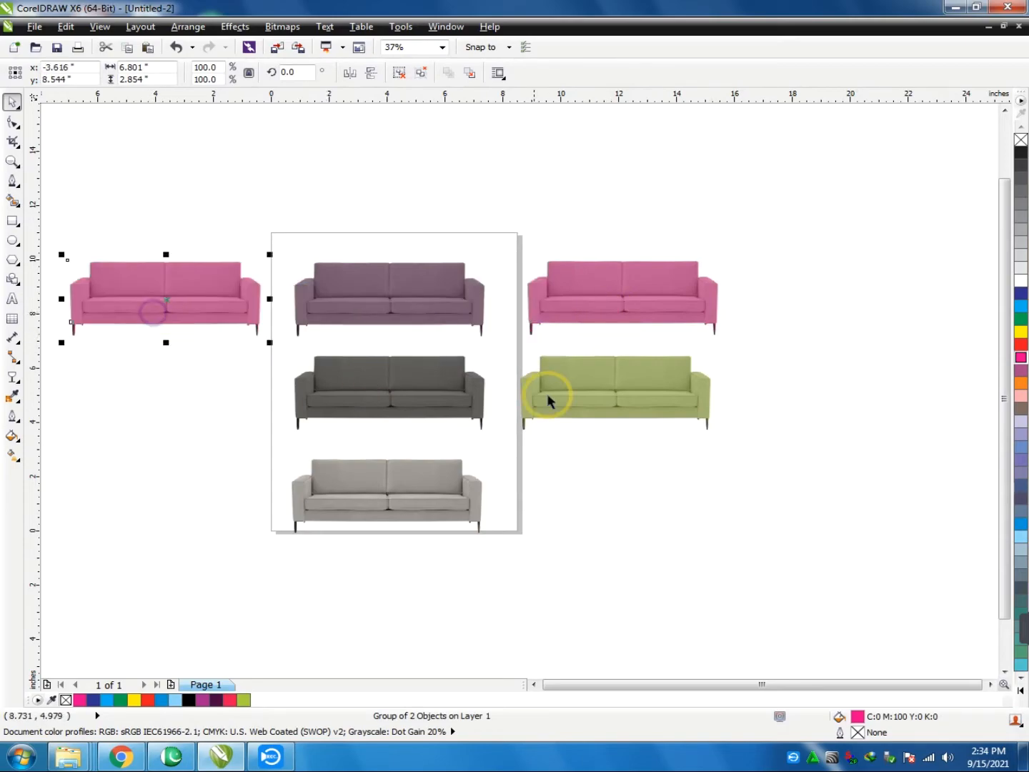
left_click(1022, 293)
left_click(802, 329)
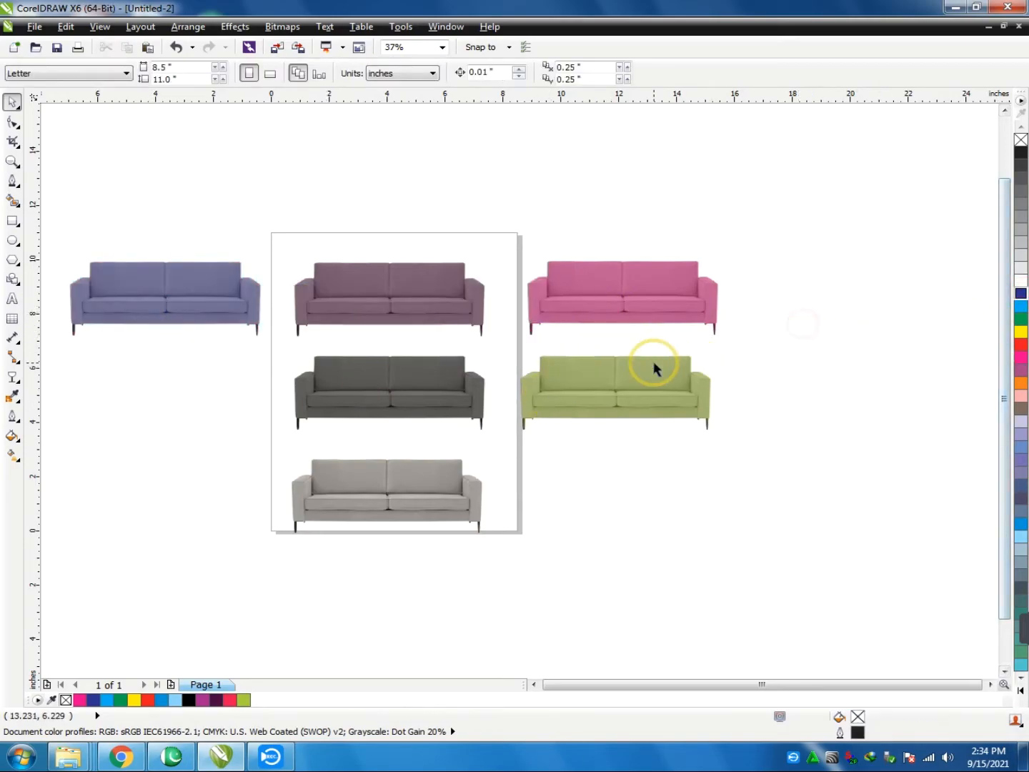
- Duplicate the blue sofa directly below itself and fill the copy with light blue (C:100 M:20 Y:0 K:0)
left_click_drag(57, 234, 271, 369)
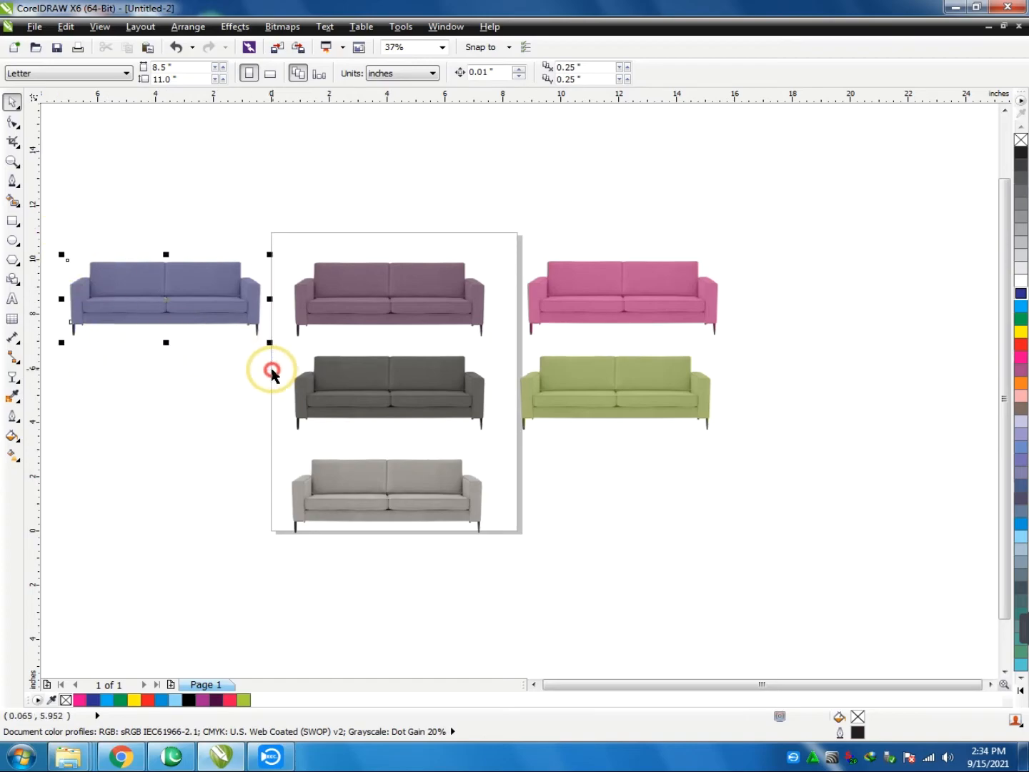
mouse_move(184, 295)
left_mouse_down()
mouse_move(214, 402)
mouse_move(184, 391)
left_mouse_up()
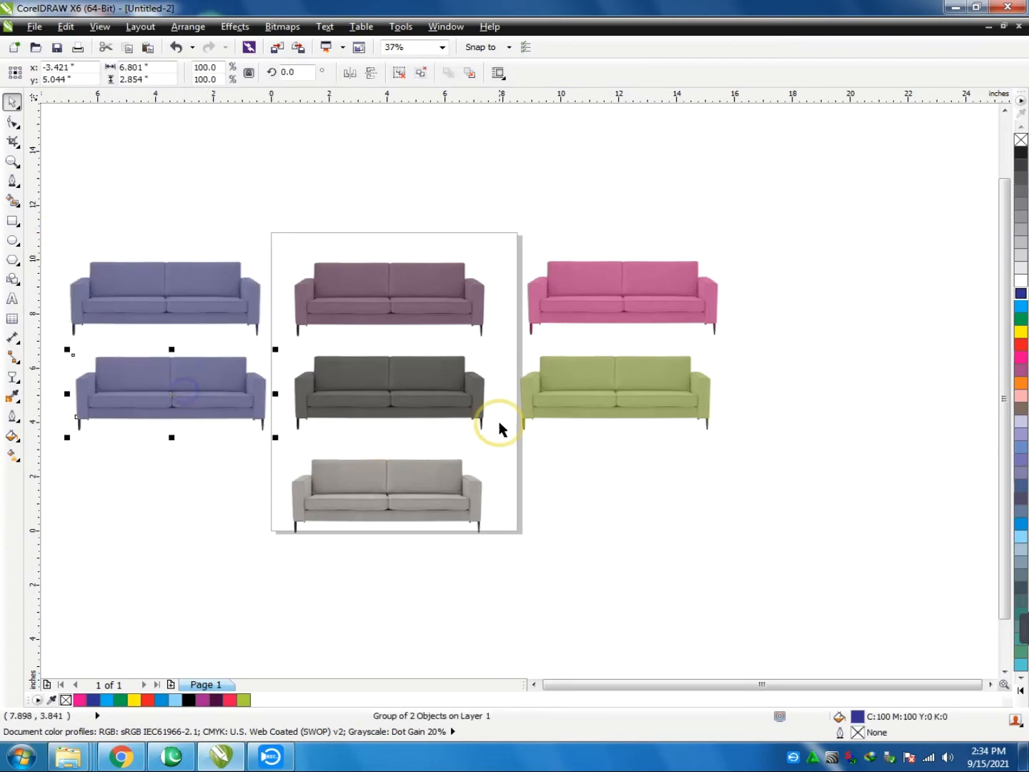
left_click(1021, 345)
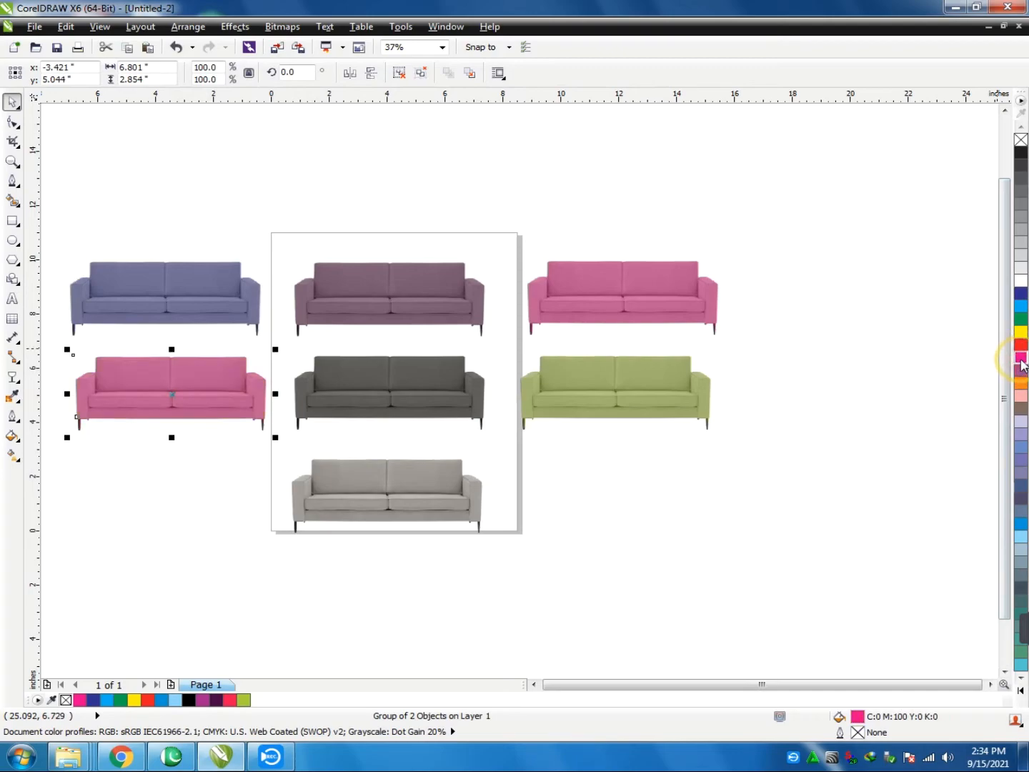
left_click(1020, 307)
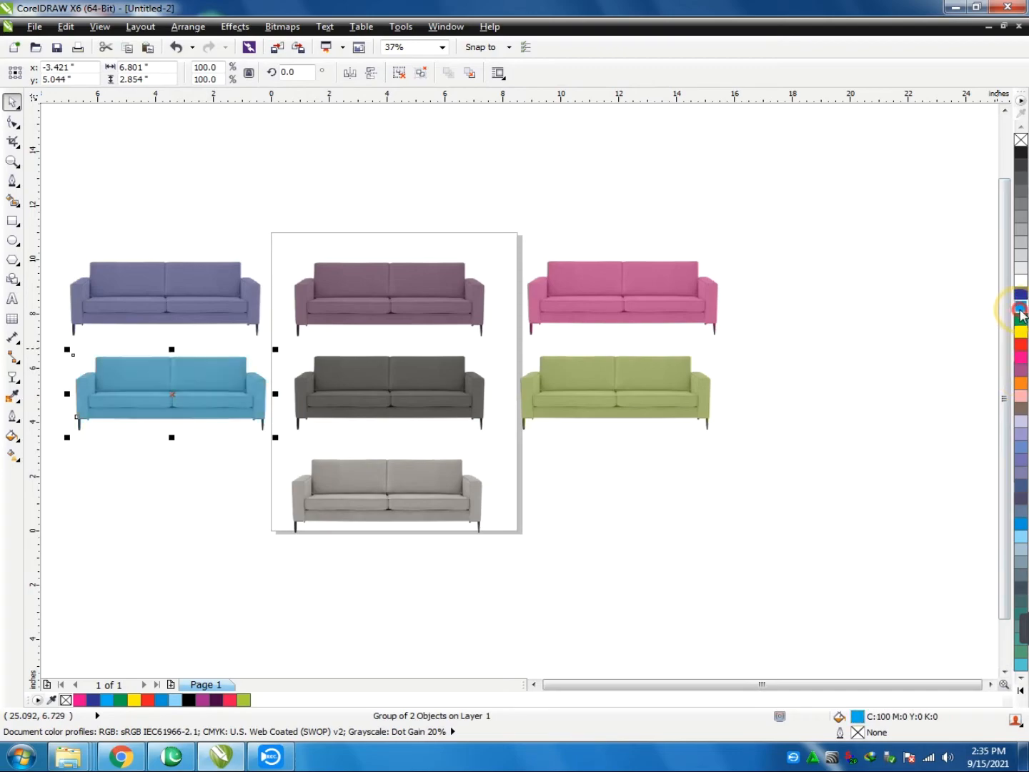
left_click(1020, 525)
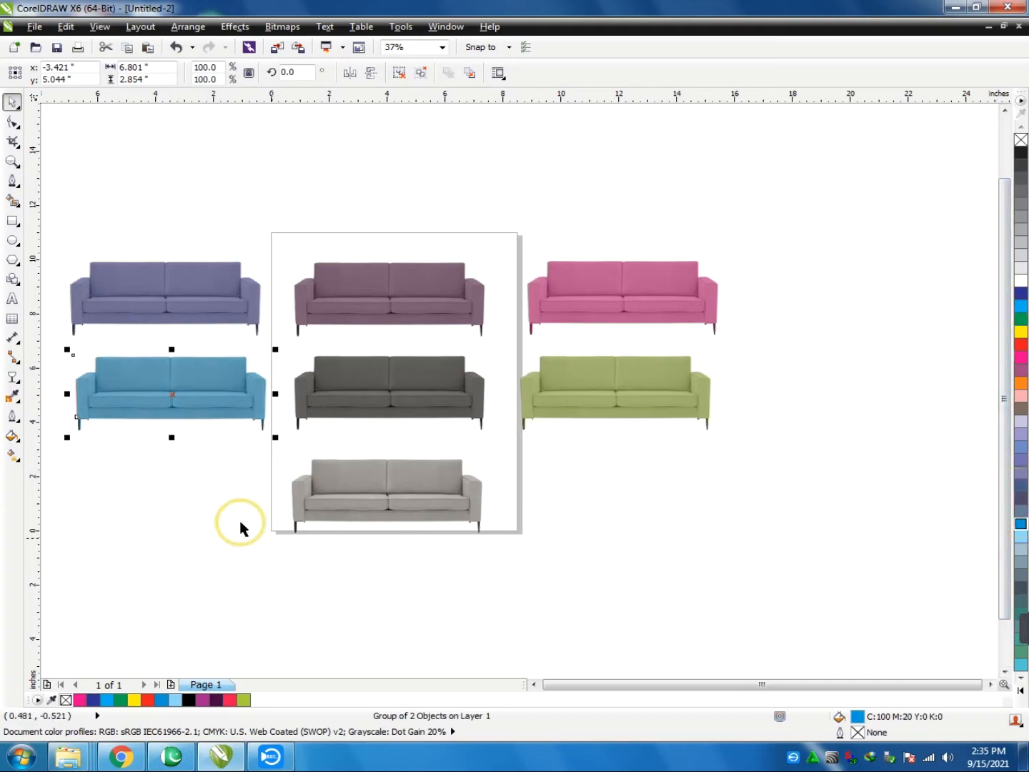
left_click(230, 472)
- Duplicate the light blue sofa to the space below the lime green one and fill the copy with yellow (C:0 M:0 Y:100 K:0)
left_click_drag(273, 439, 58, 350)
left_click_drag(146, 394, 609, 495)
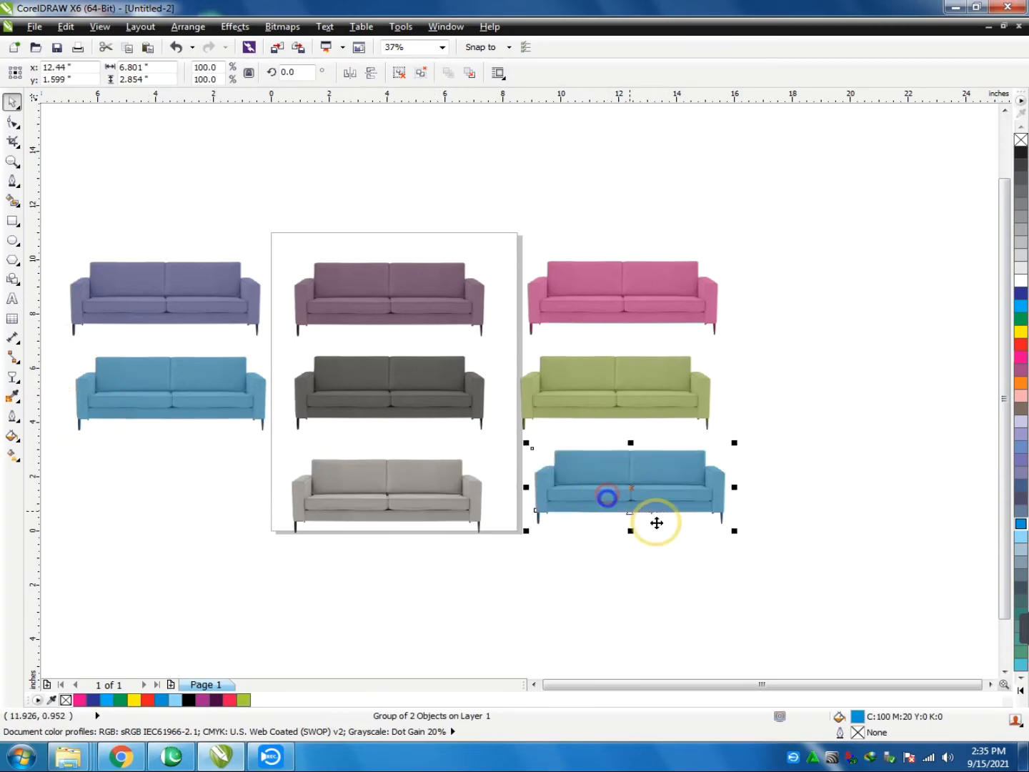
left_click(1021, 333)
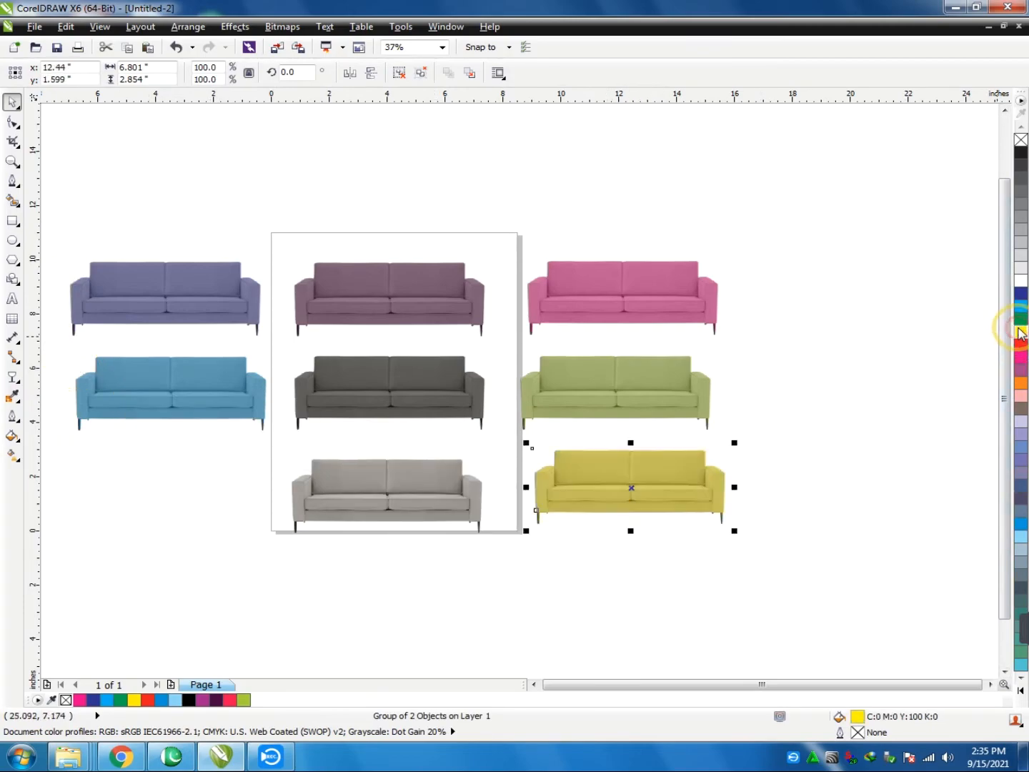
left_click(806, 492)
- Duplicate the yellow sofa to the space below the light blue one and fill the copy with grey (C:0 M:0 Y:0 K:60)
left_click_drag(788, 437, 519, 542)
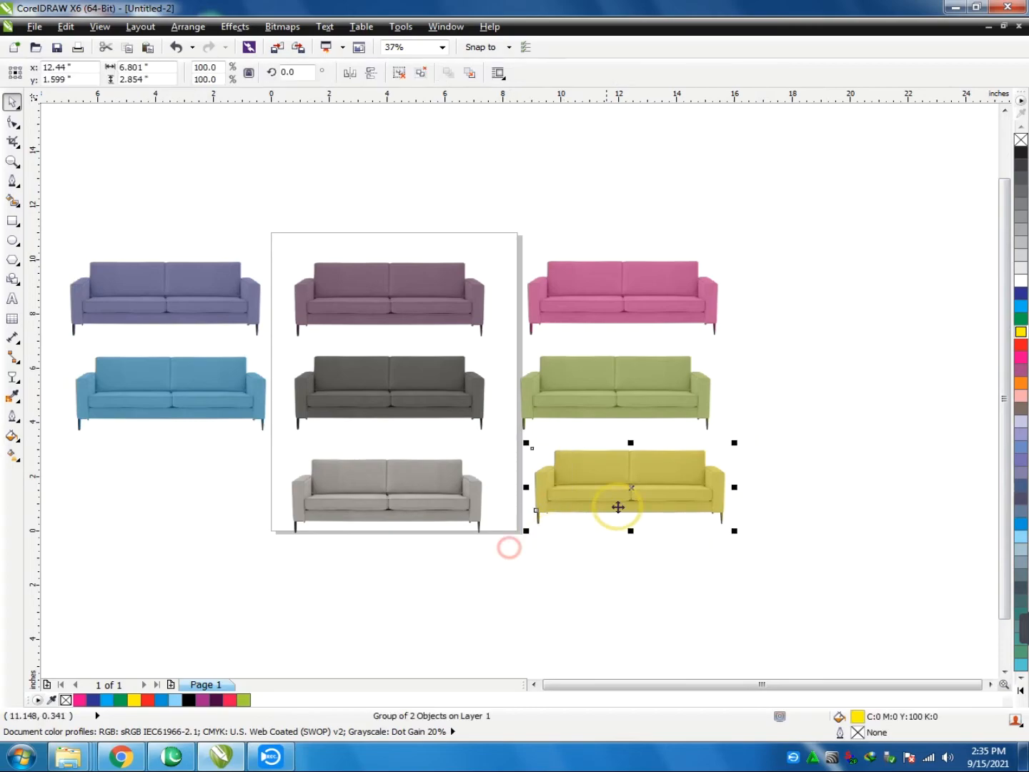
left_click_drag(611, 504, 172, 487)
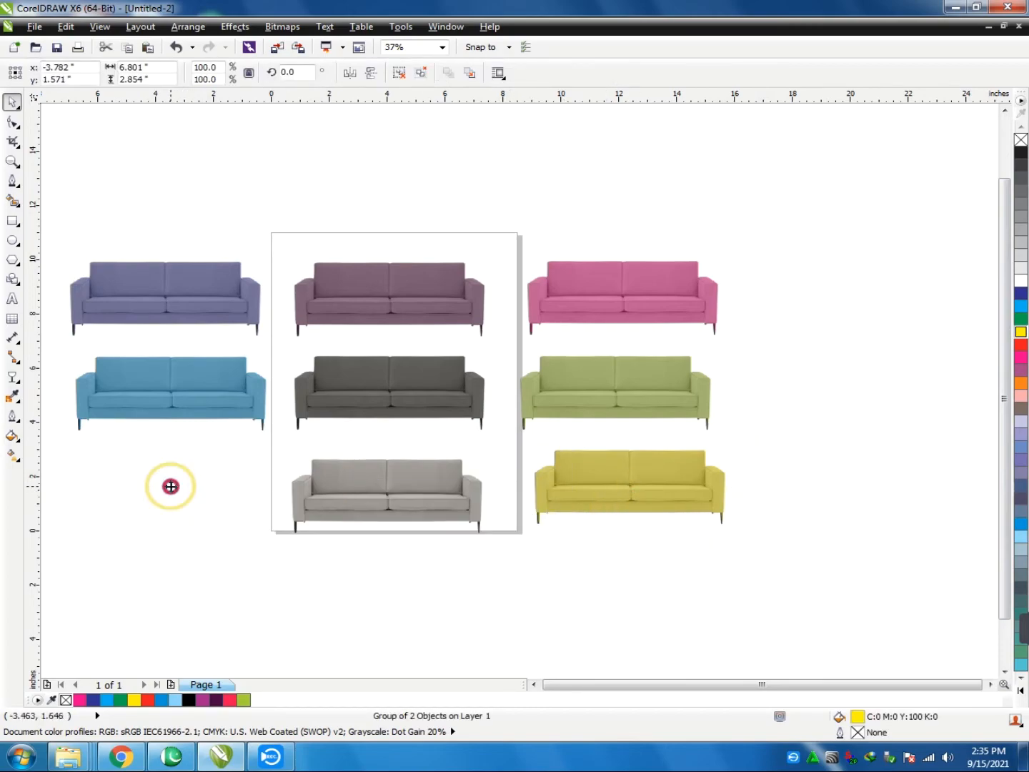
left_click(1021, 228)
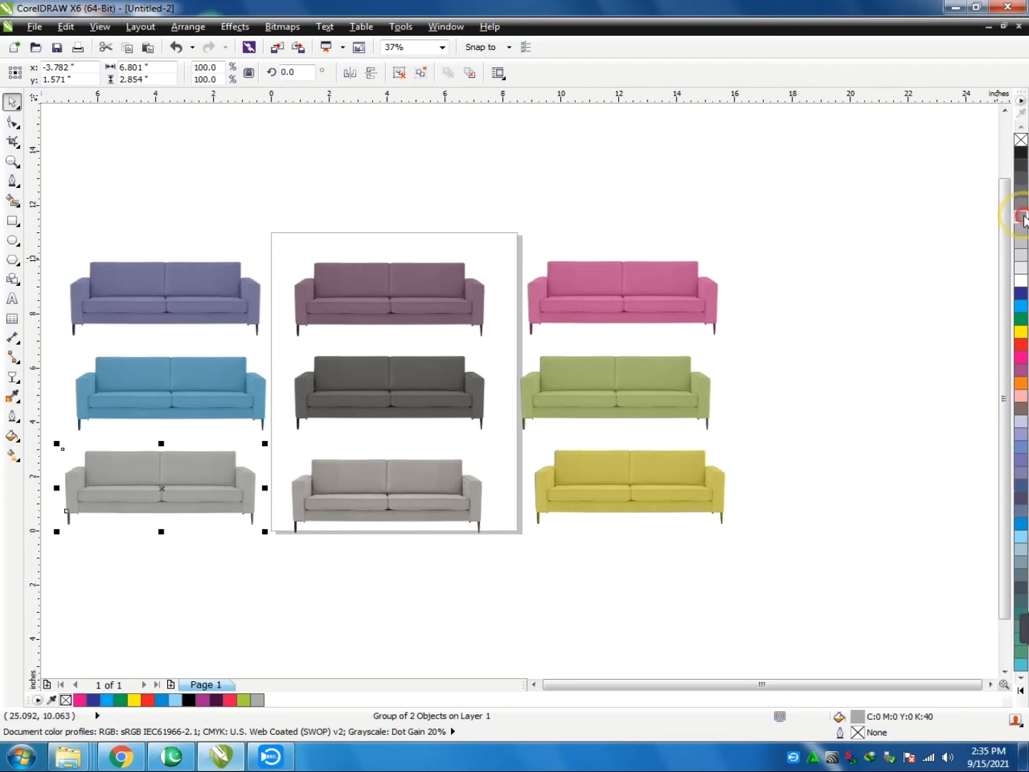
left_click(1022, 217)
left_click(1022, 205)
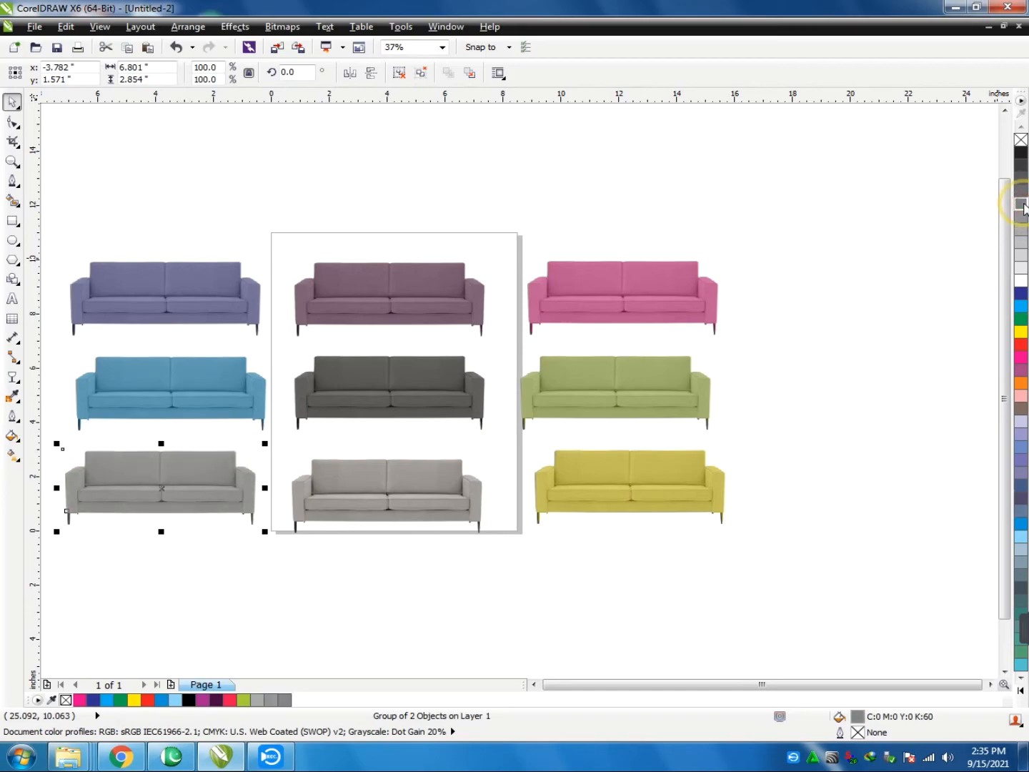
left_click(381, 585)
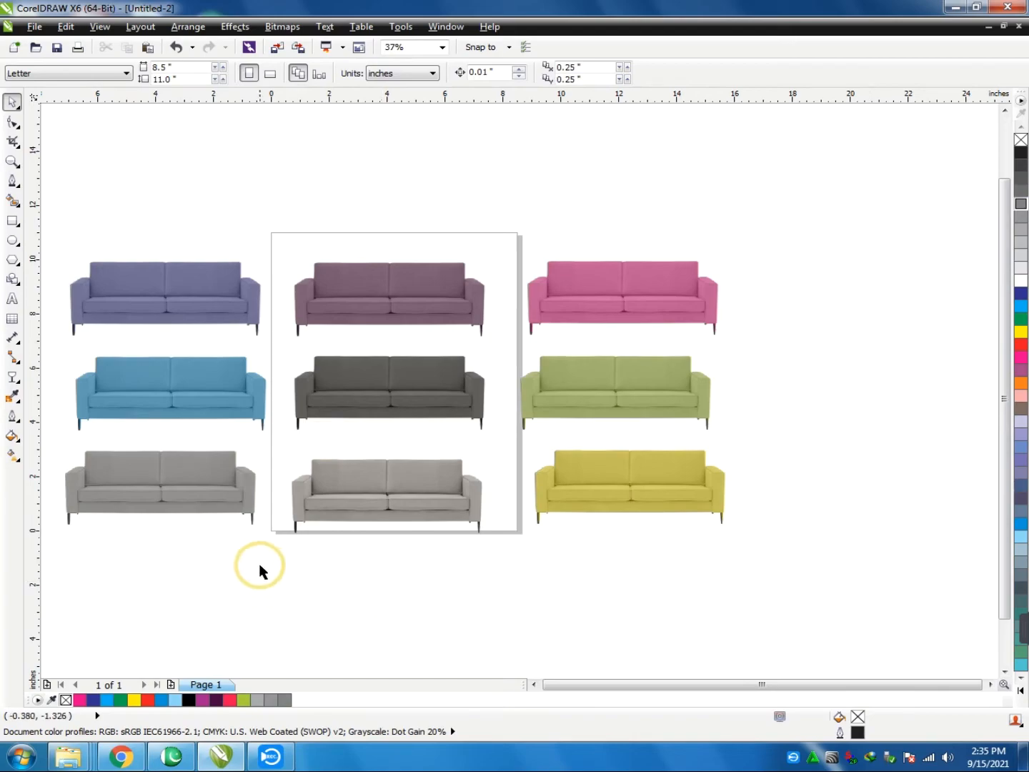
- Duplicate the K:60 grey sofa below the original sofa photo, try several greys on the copy and fill it with light grey (C:0 M:0 Y:0 K:30)
left_click(201, 534)
left_click_drag(268, 545, 55, 442)
left_click_drag(175, 482, 379, 579)
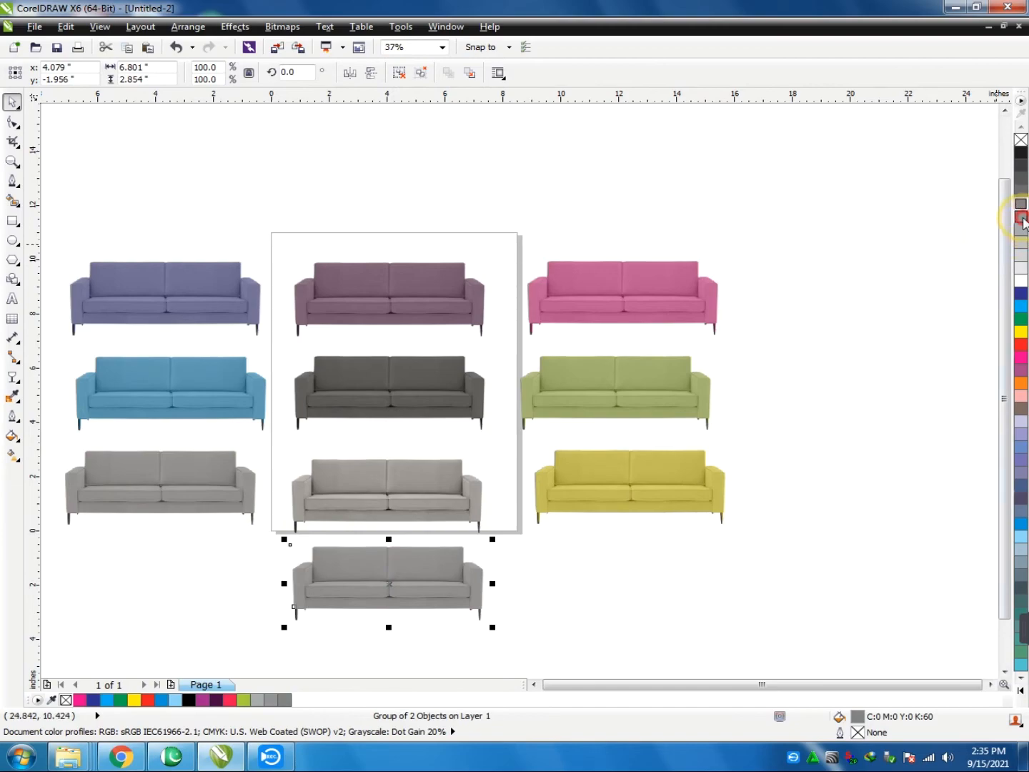
left_click(1021, 182)
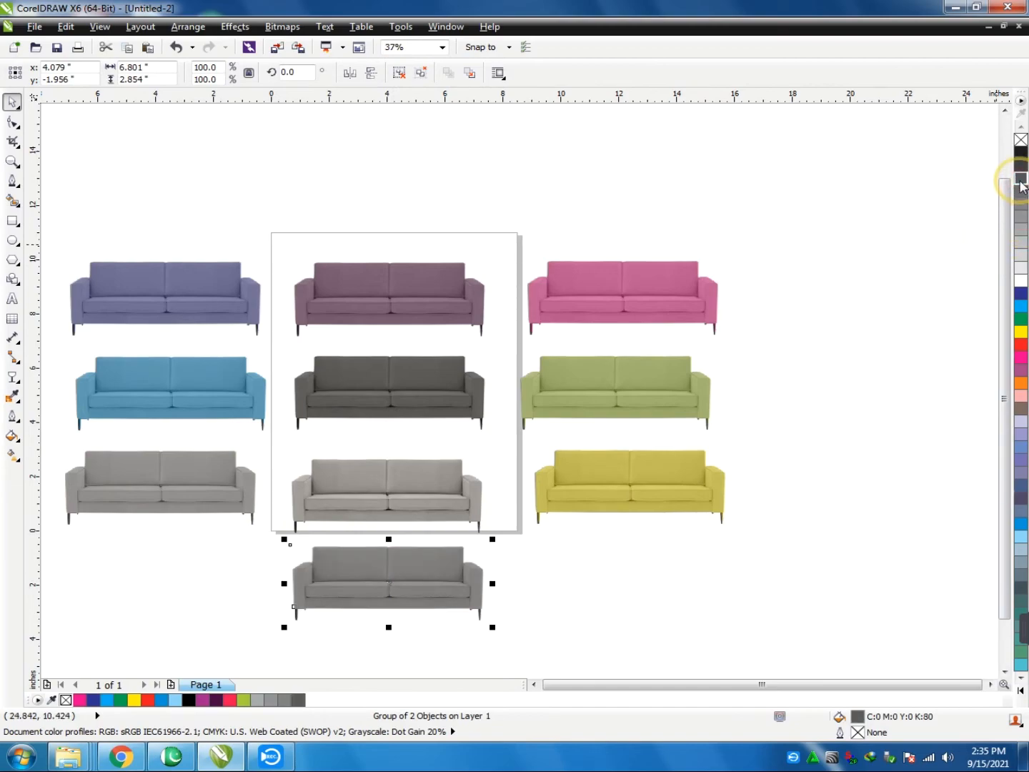
left_click(1021, 165)
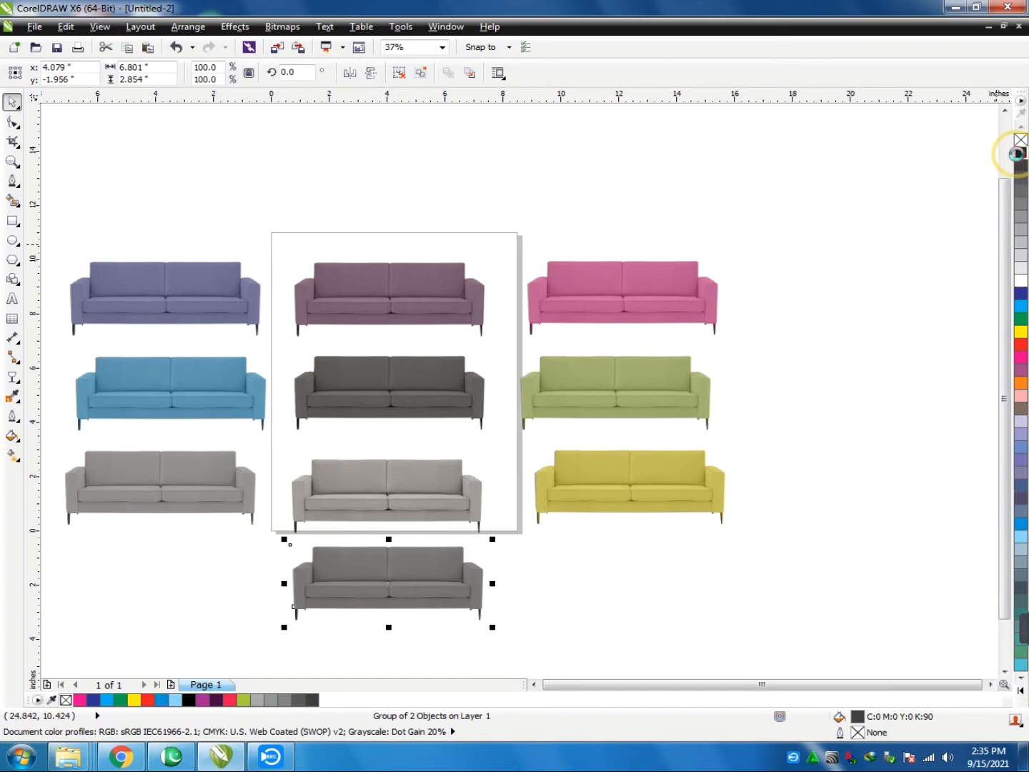
left_click(1020, 153)
left_click(1021, 172)
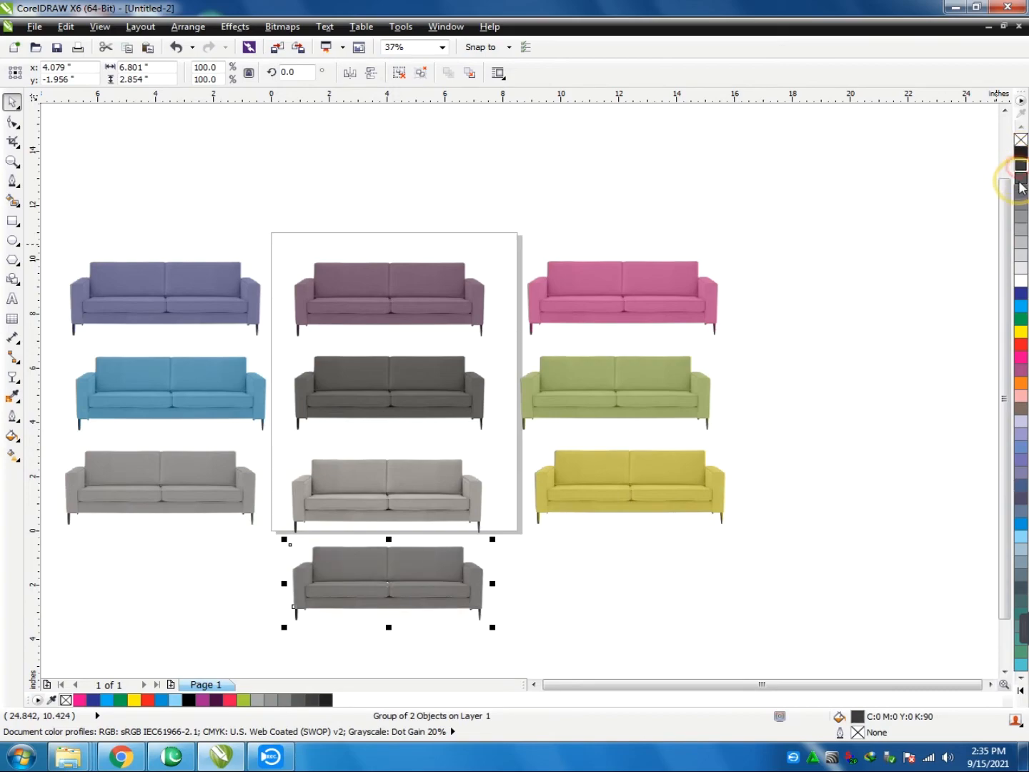
left_click(1021, 188)
left_click(1022, 205)
left_click(1021, 217)
left_click(1023, 229)
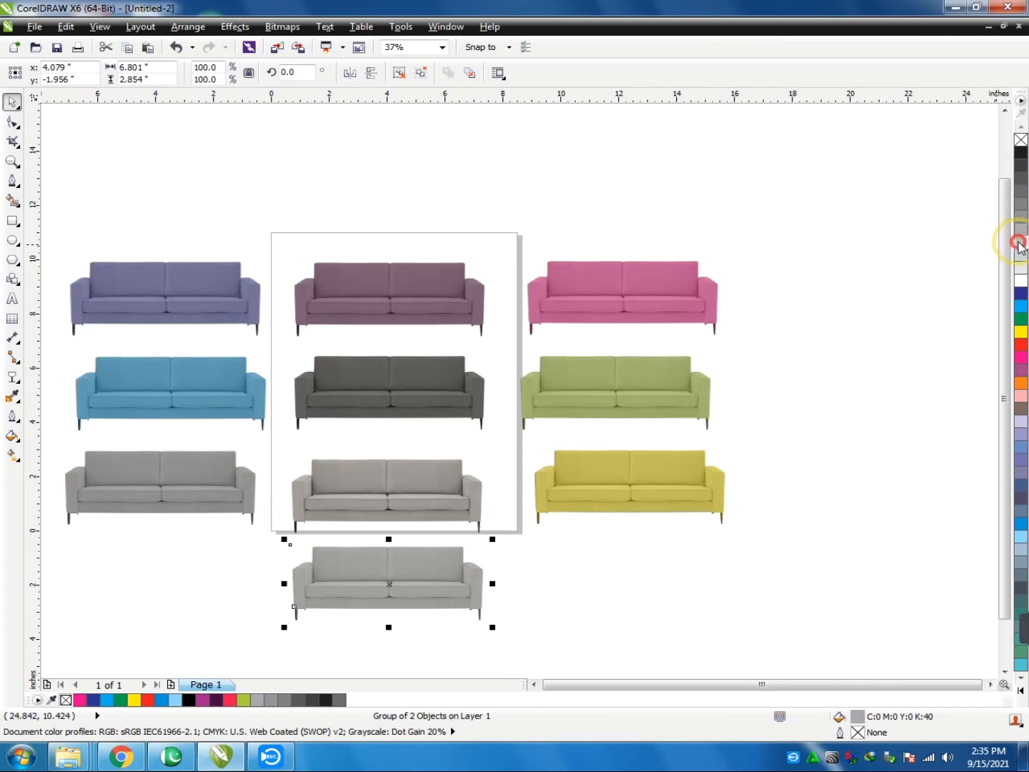
left_click(1020, 246)
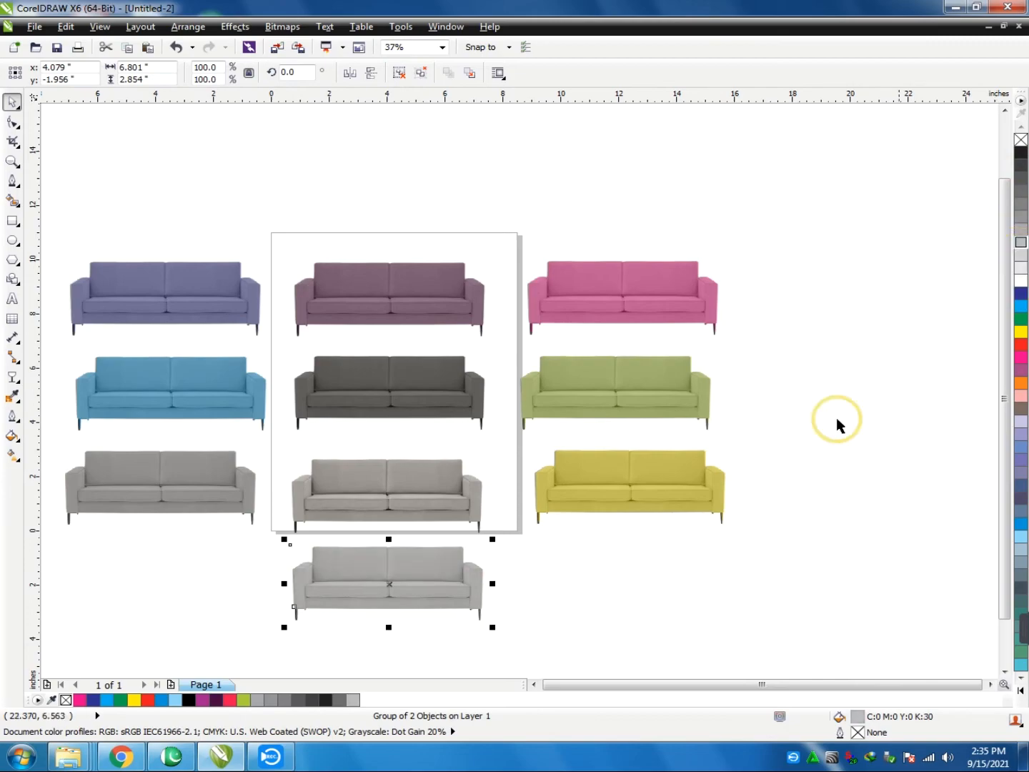
- Duplicate the light grey sofa to the space below the yellow sofa
left_click_drag(558, 638, 221, 535)
left_click_drag(356, 584, 584, 582)
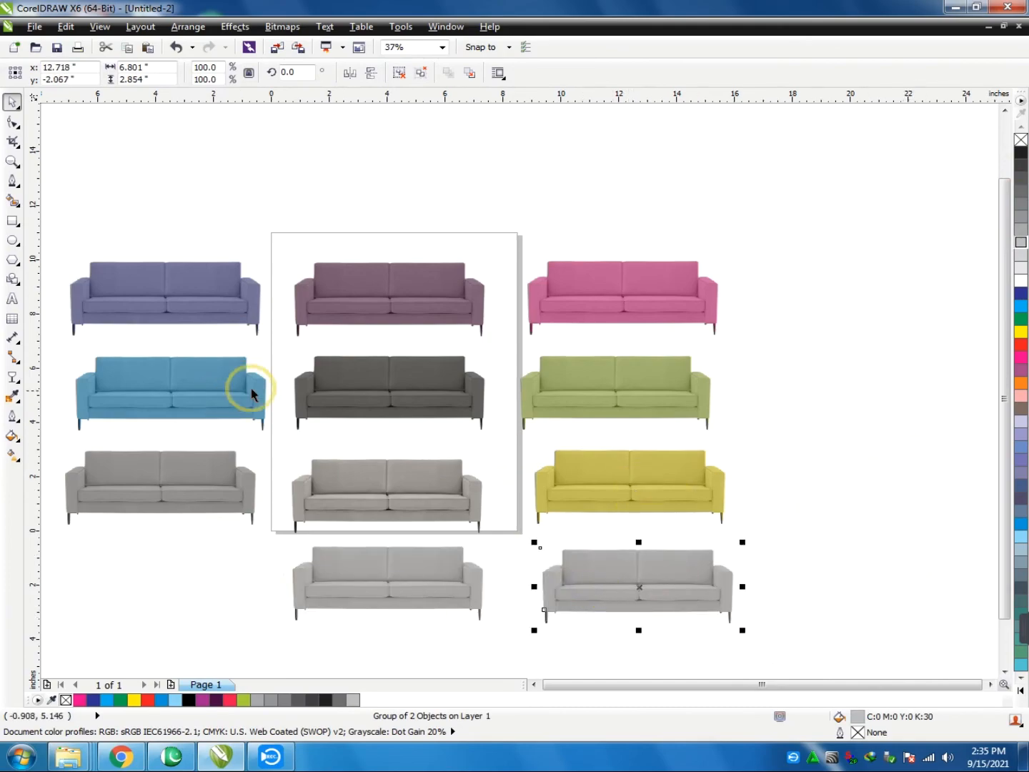
- Move the original grey sofa photo slightly up within the page, to about x 4.134", y 1.703"
key("z")
left_click_drag(78, 256, 566, 462)
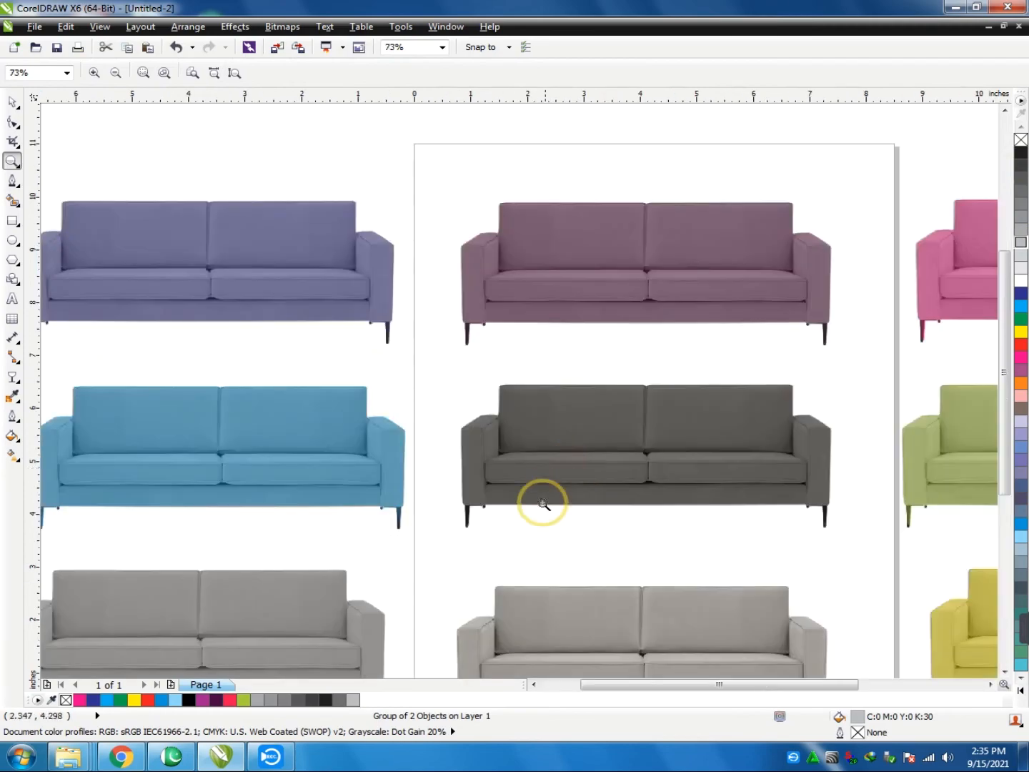
left_click_drag(151, 378, 697, 543)
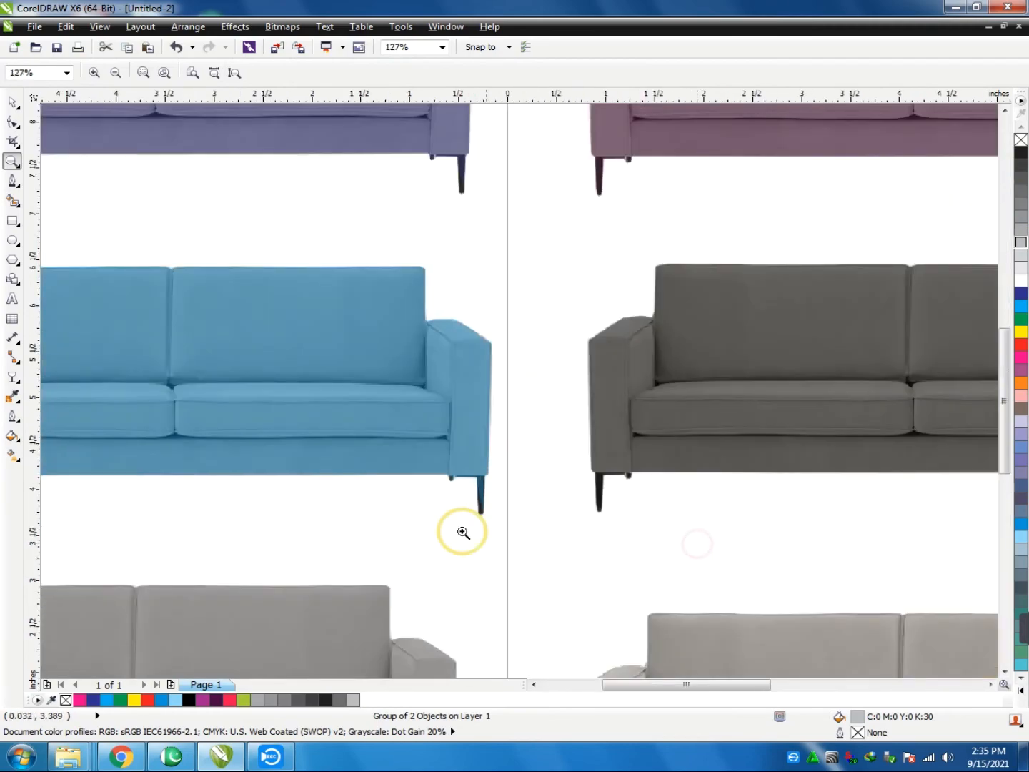
scroll(246, 384, "down", 2)
left_click_drag(214, 442, 480, 500)
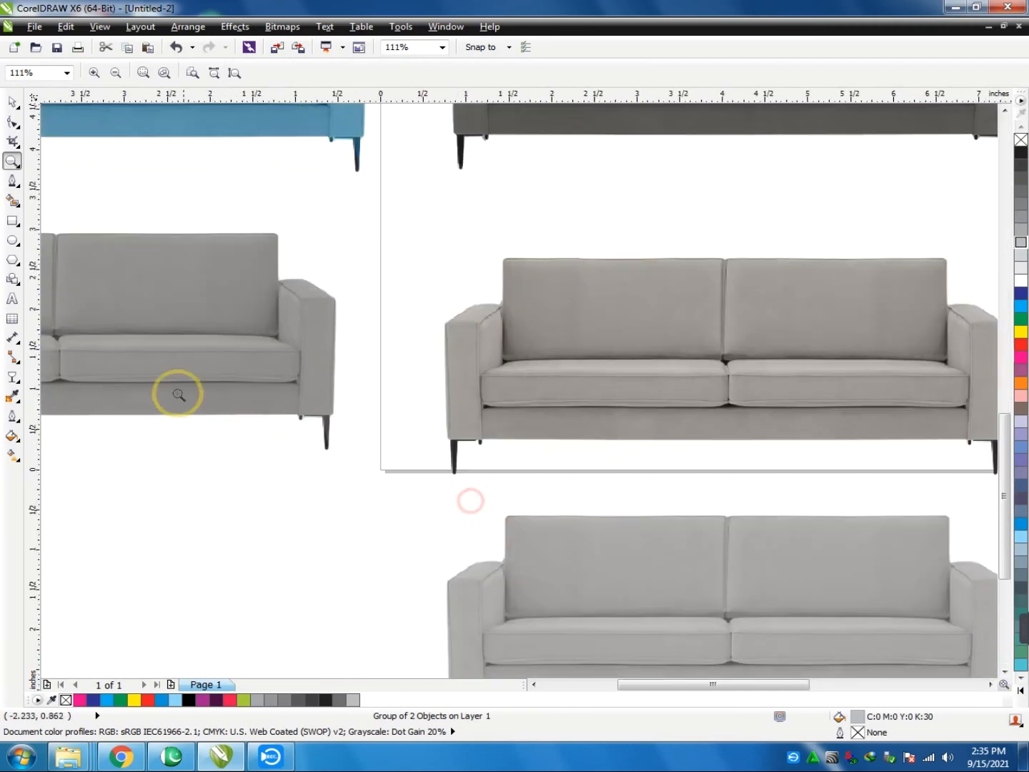
left_click_drag(177, 343, 666, 438)
scroll(292, 437, "down", 2)
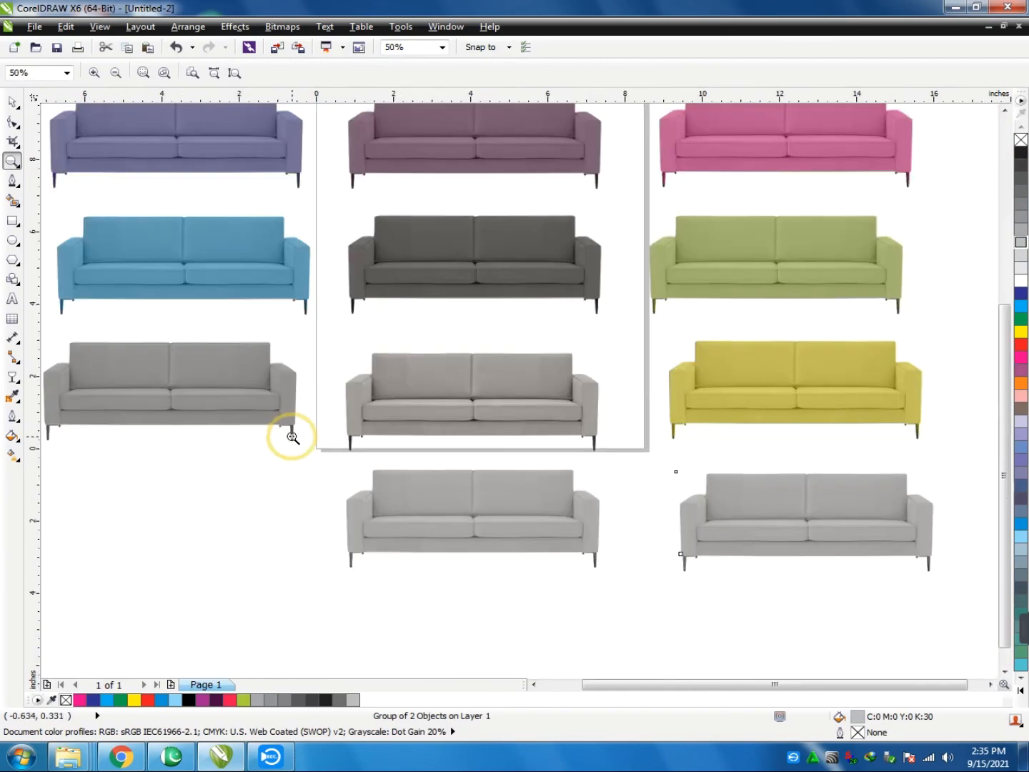
key("space")
left_click(511, 413)
mouse_move(510, 413)
left_mouse_down()
mouse_move(510, 367)
mouse_move(505, 386)
mouse_move(517, 399)
left_mouse_up()
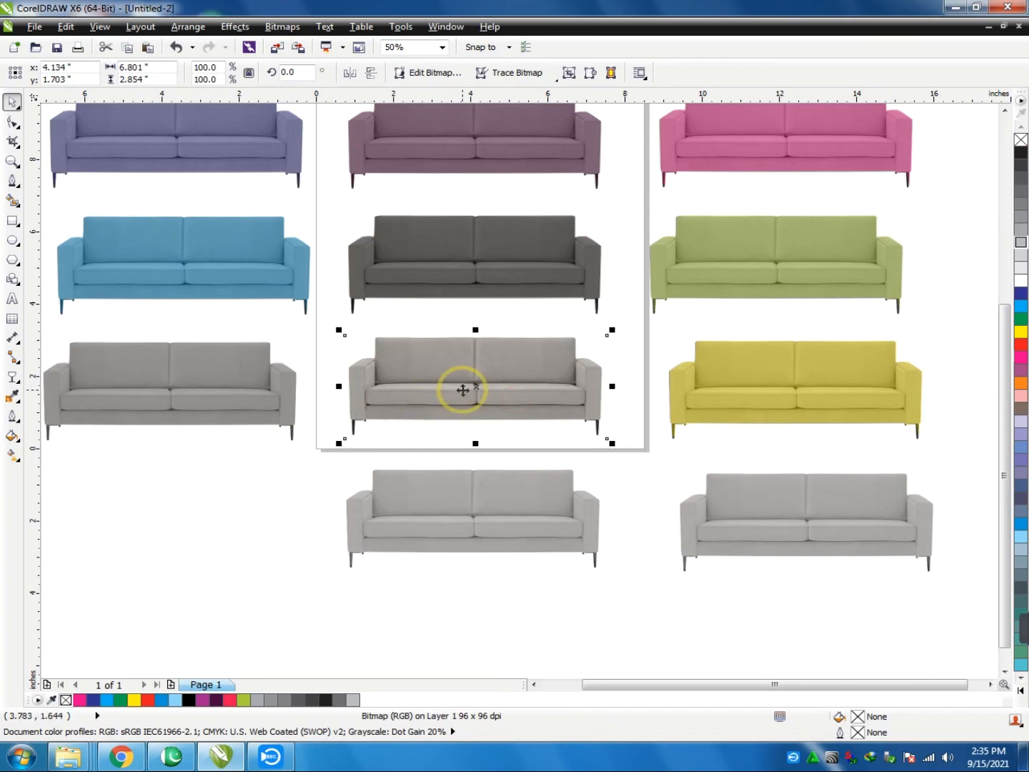
- Examine the yellow, lime green and magenta sofas up close, as well as the full layout of coloured sofas
key("space")
left_click_drag(826, 346, 648, 427)
scroll(343, 416, "down", 3)
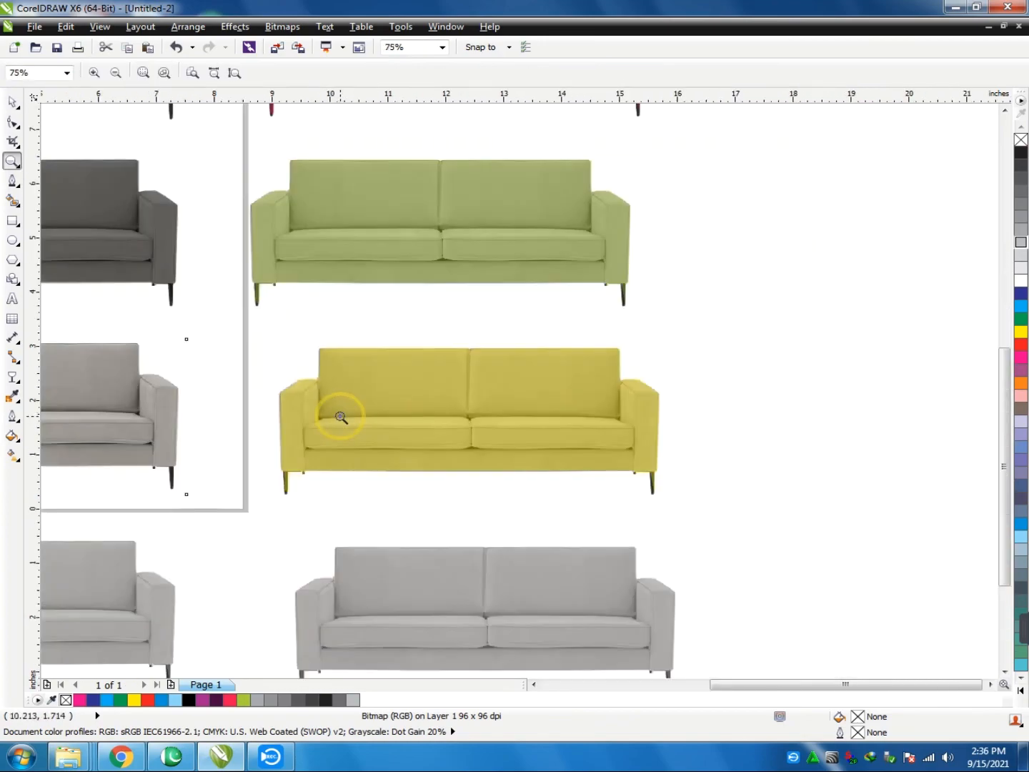
left_click(393, 252)
scroll(329, 340, "down", 3)
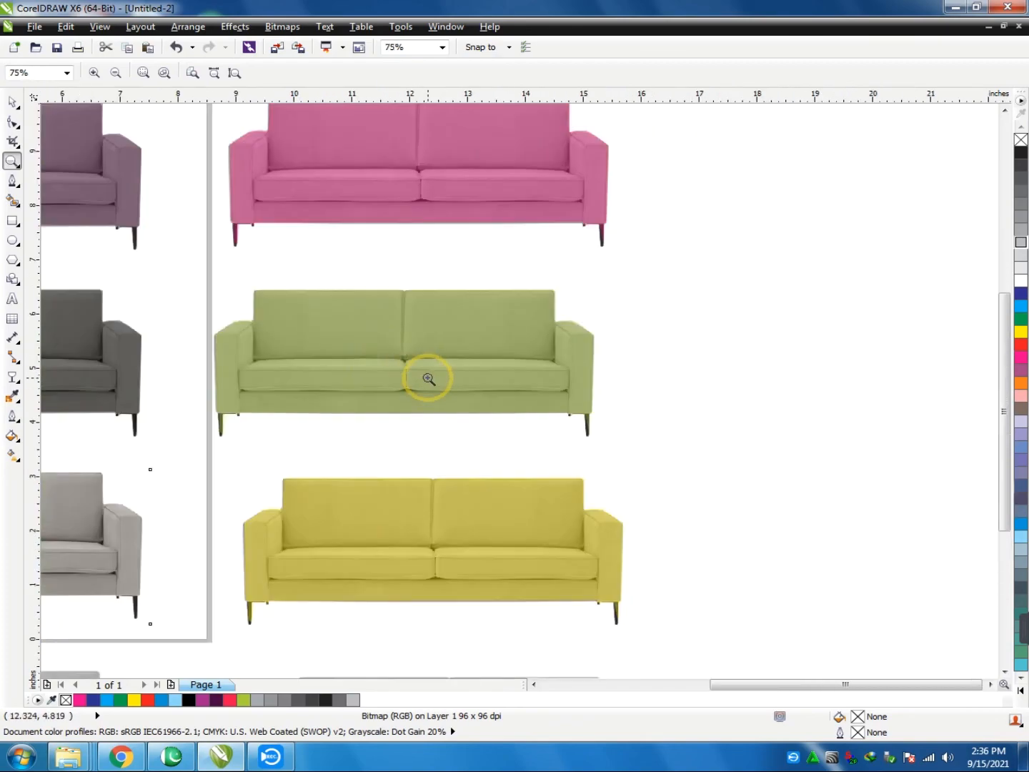
scroll(428, 379, "down", 1)
scroll(476, 337, "down", 1)
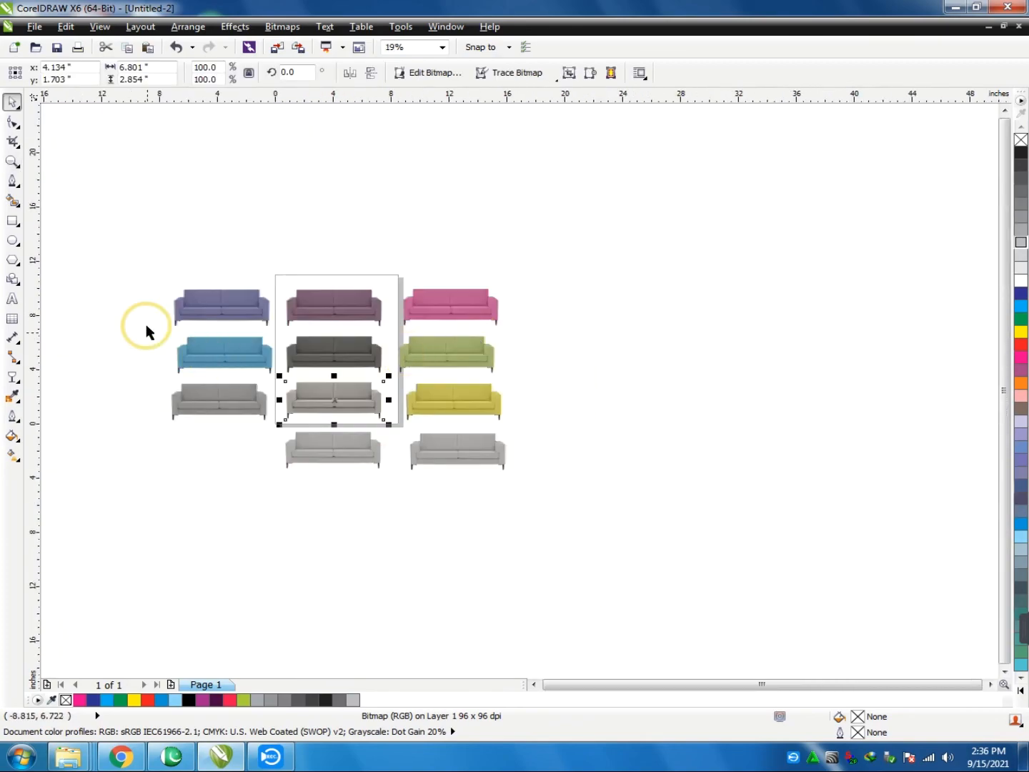
left_click_drag(149, 271, 534, 489)
key("space")
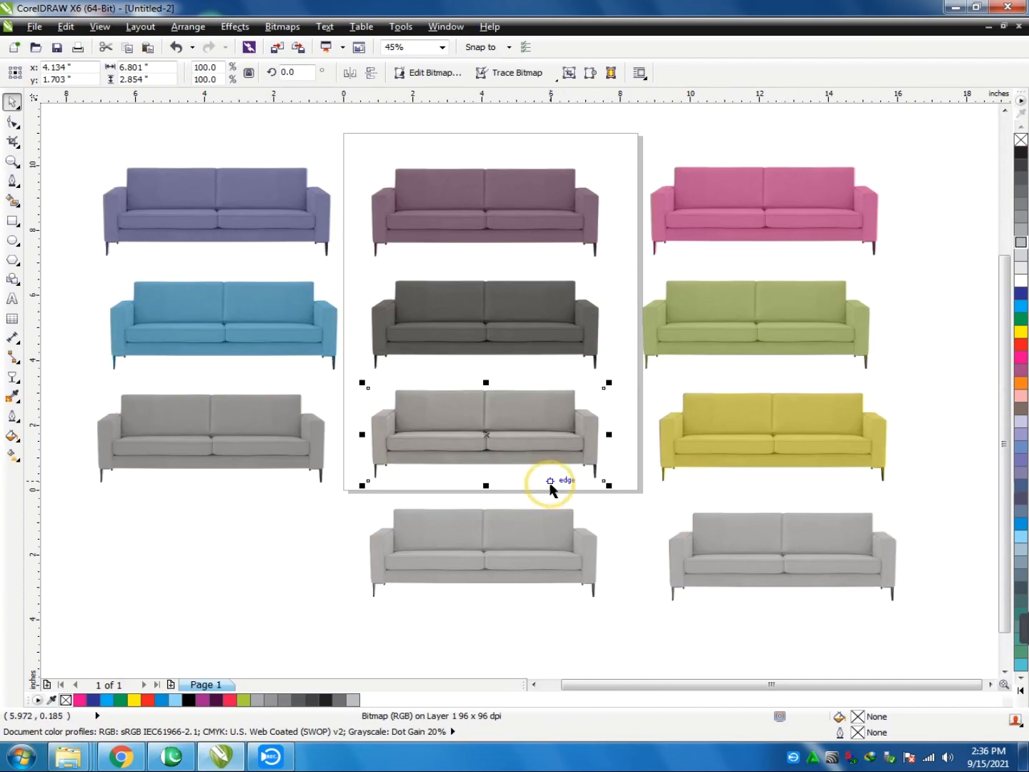